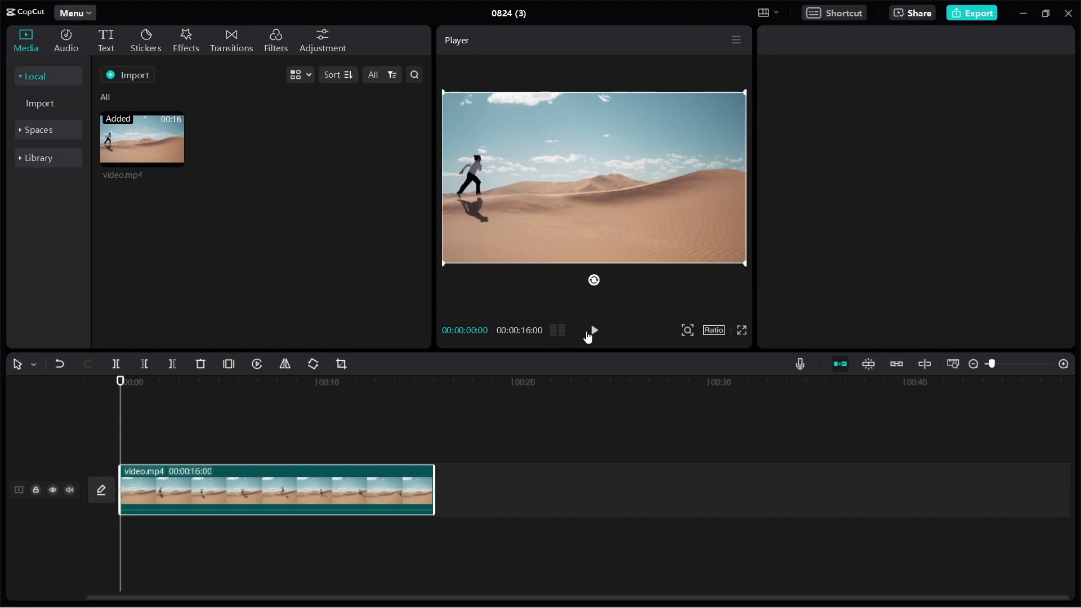
Preview the desert clip, then select it on the timeline to show its properties
click(592, 330)
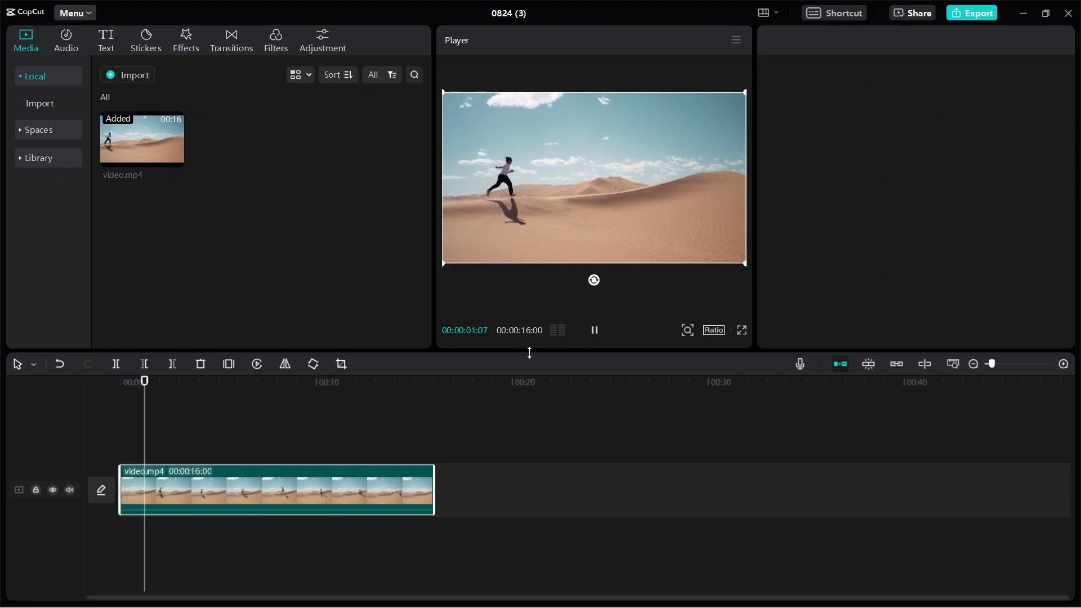
click(596, 338)
click(276, 444)
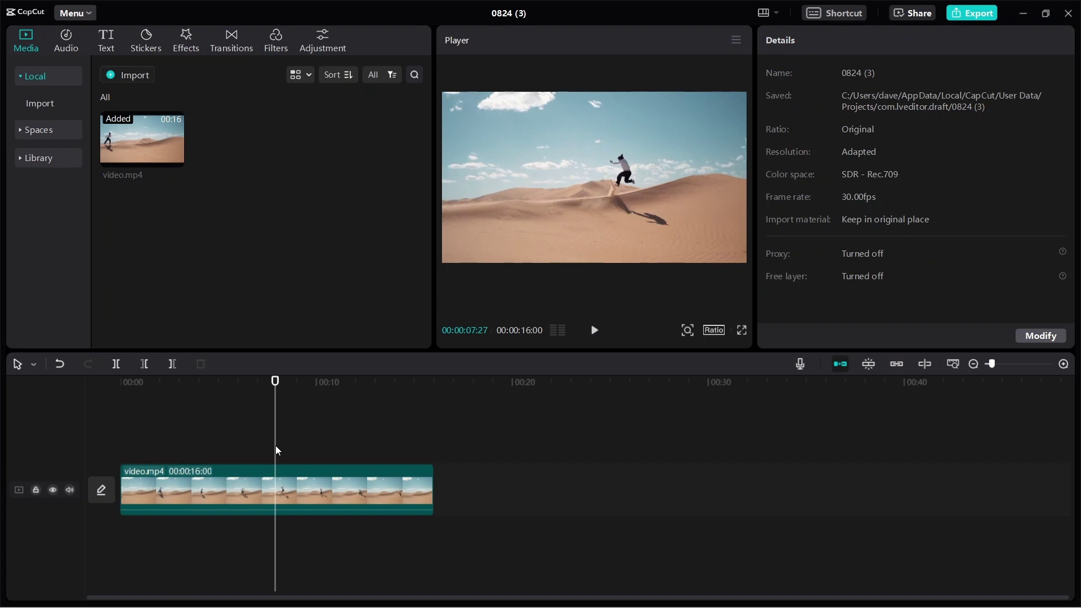
click(299, 486)
click(307, 434)
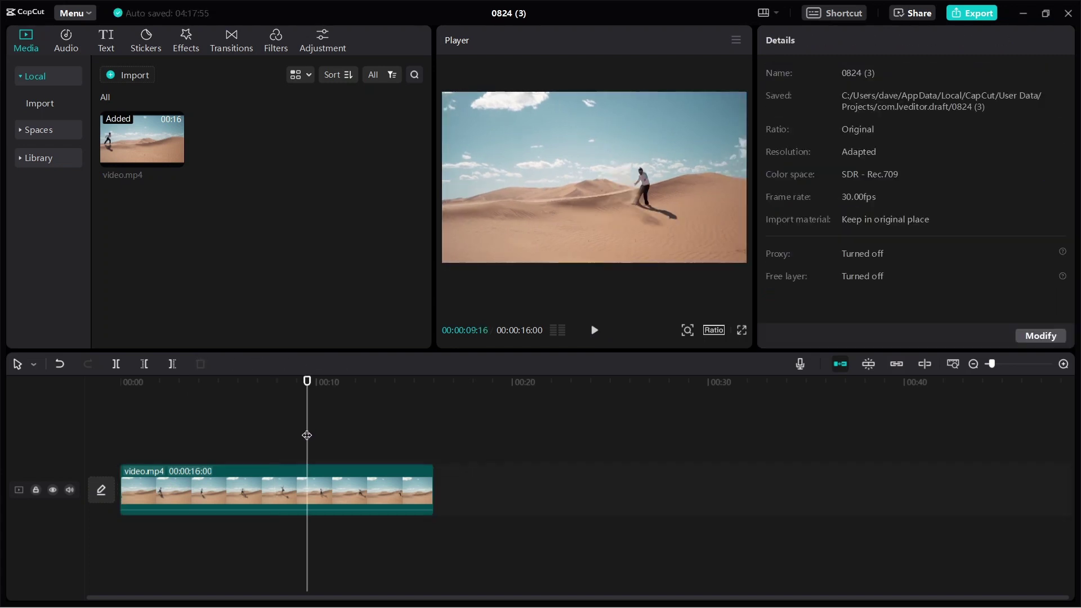
click(306, 490)
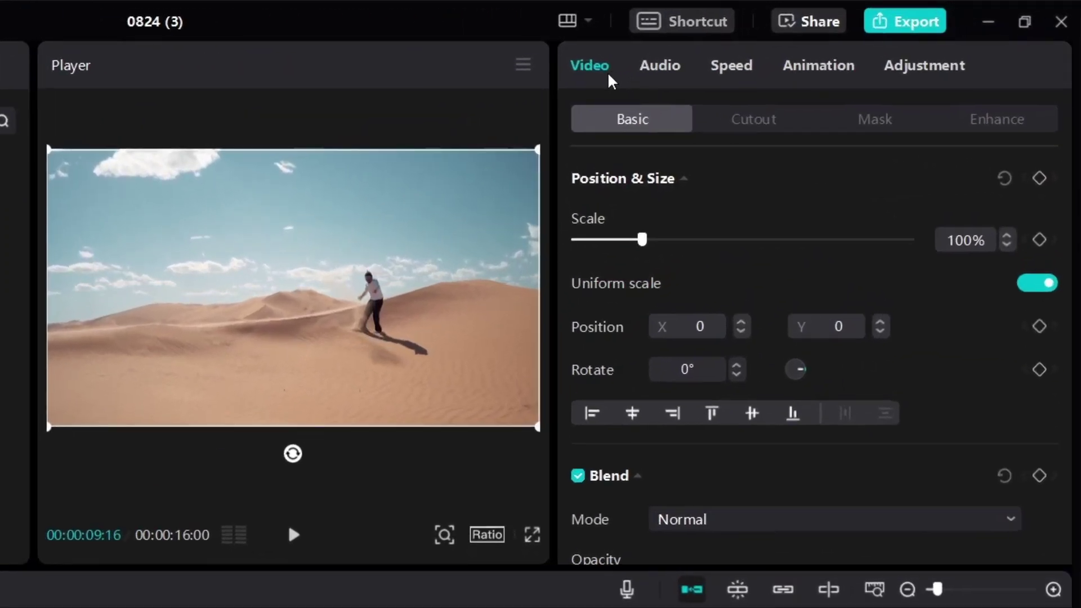
Speed the clip up to 2.0x so it lasts 8 seconds, then play it back
click(720, 70)
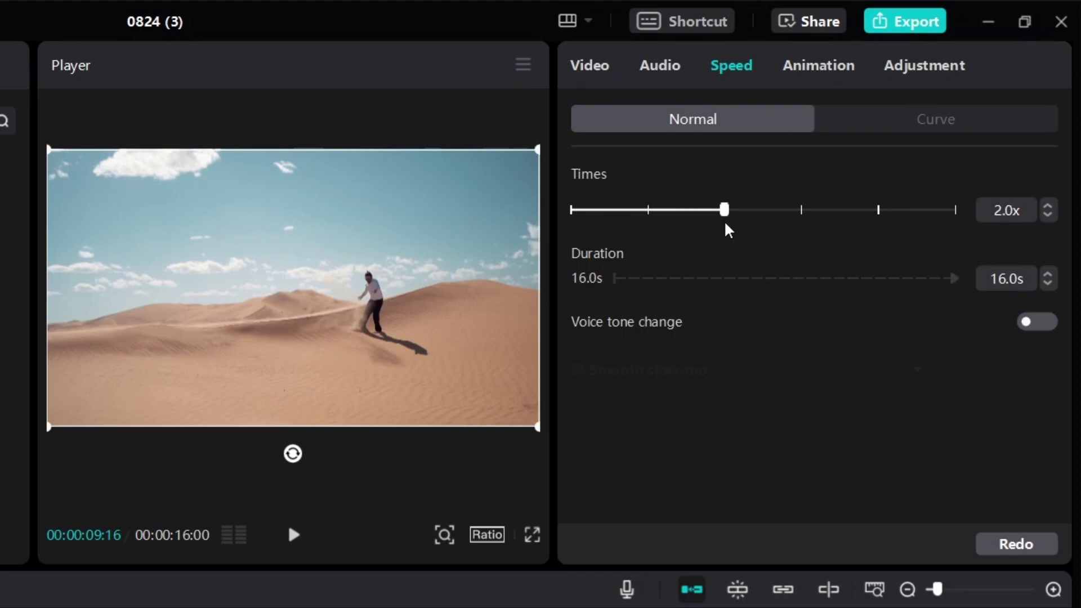
drag(726, 223, 727, 225)
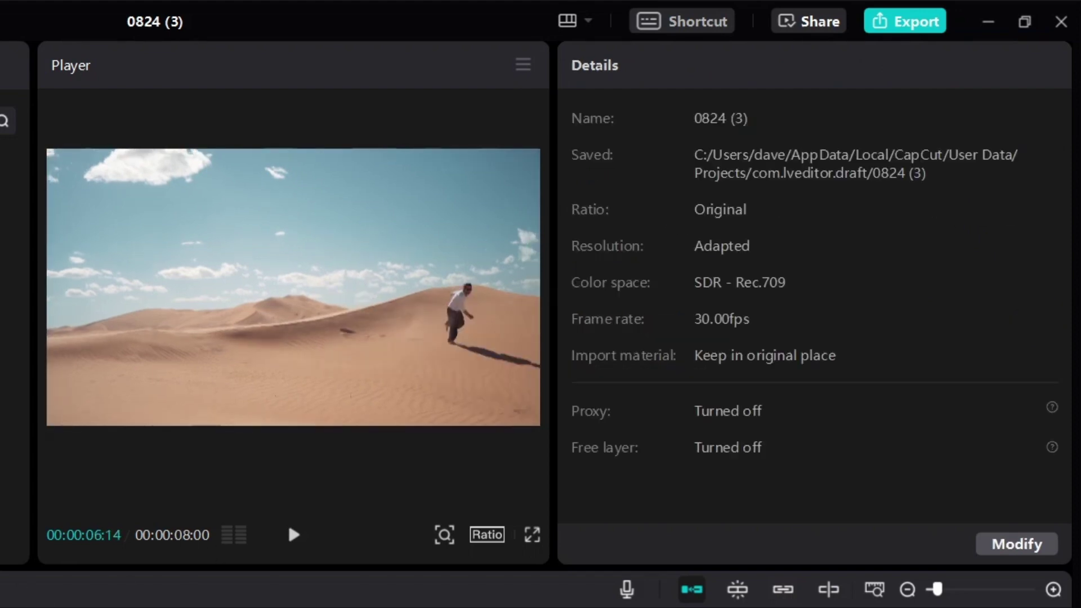
click(294, 535)
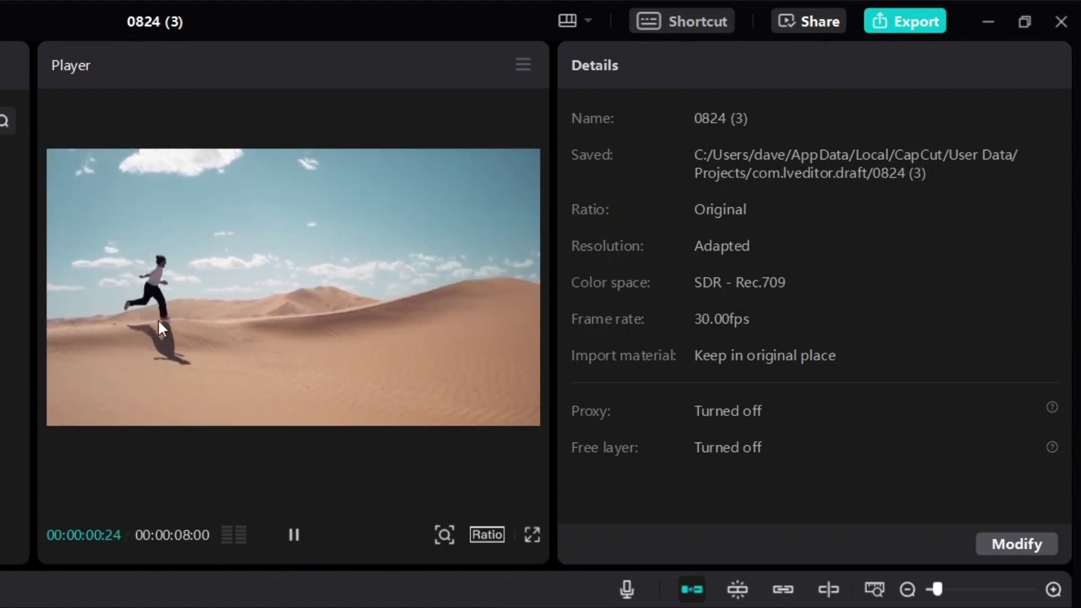
click(265, 420)
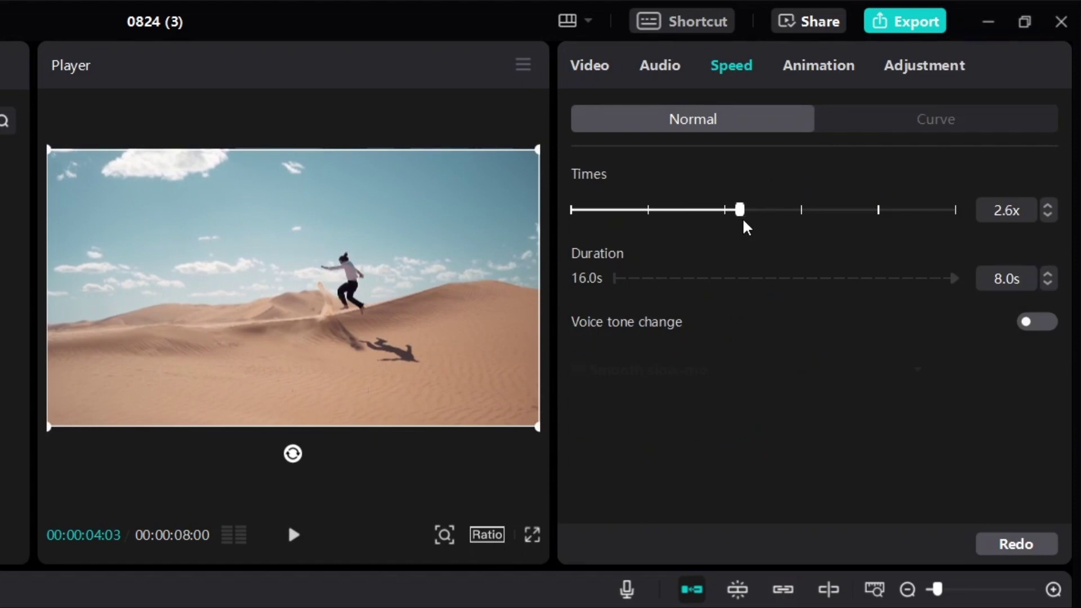
Push the speed to its maximum, then enter a Times value of 2.5x
drag(805, 242, 701, 215)
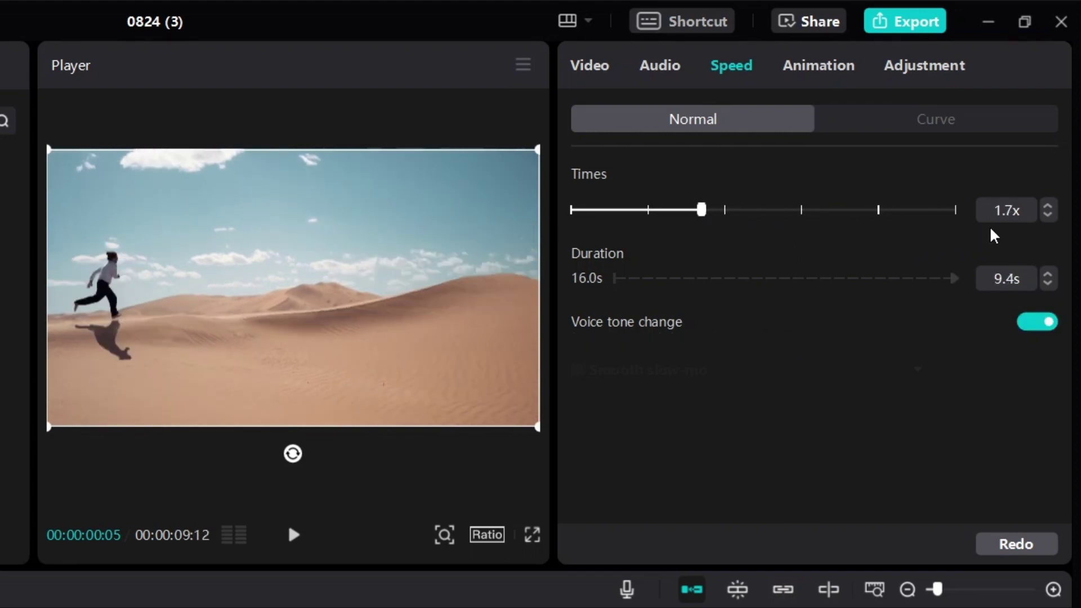
drag(999, 213, 993, 223)
text(2)
key(Delete)
key(Delete)
text(.5)
key(Return)
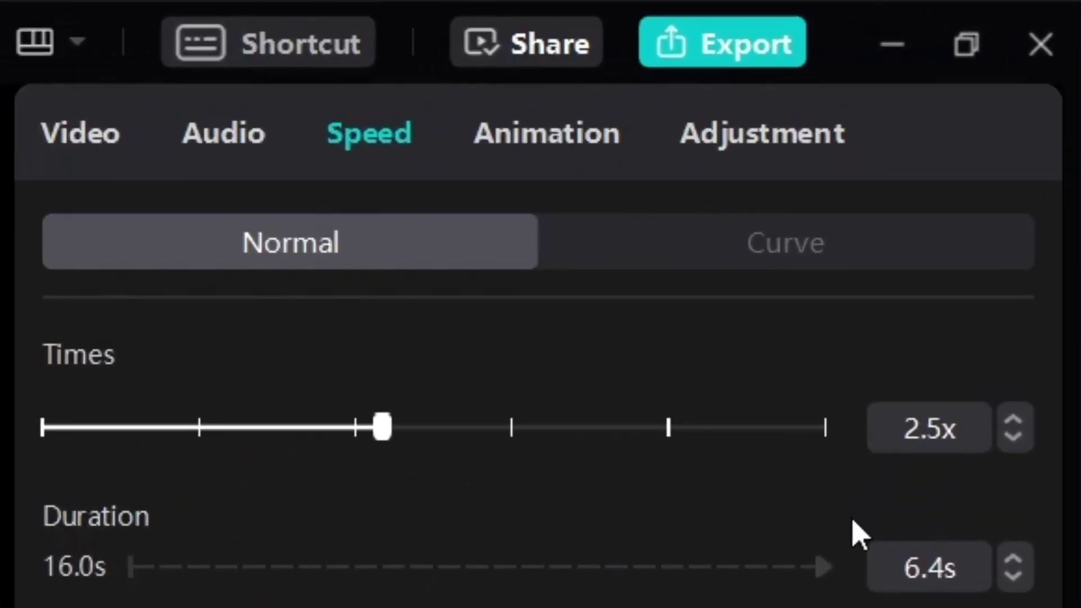
Step the speed down to 1.6x, back up to 2.0x, then reset it to 1.0x (16s)
drag(920, 434, 926, 434)
double_click(926, 434)
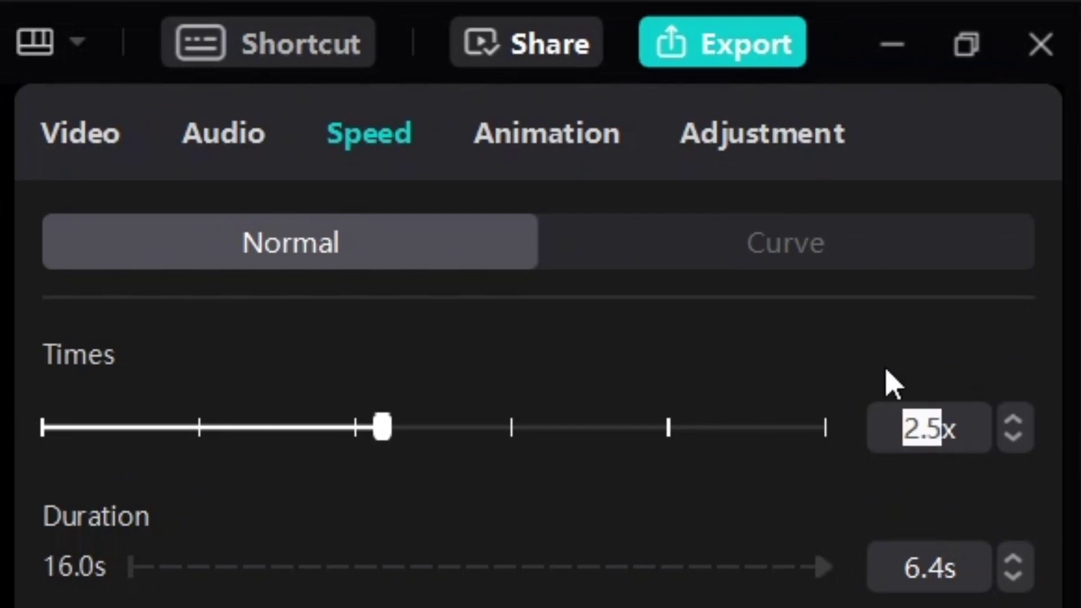
click(1017, 440)
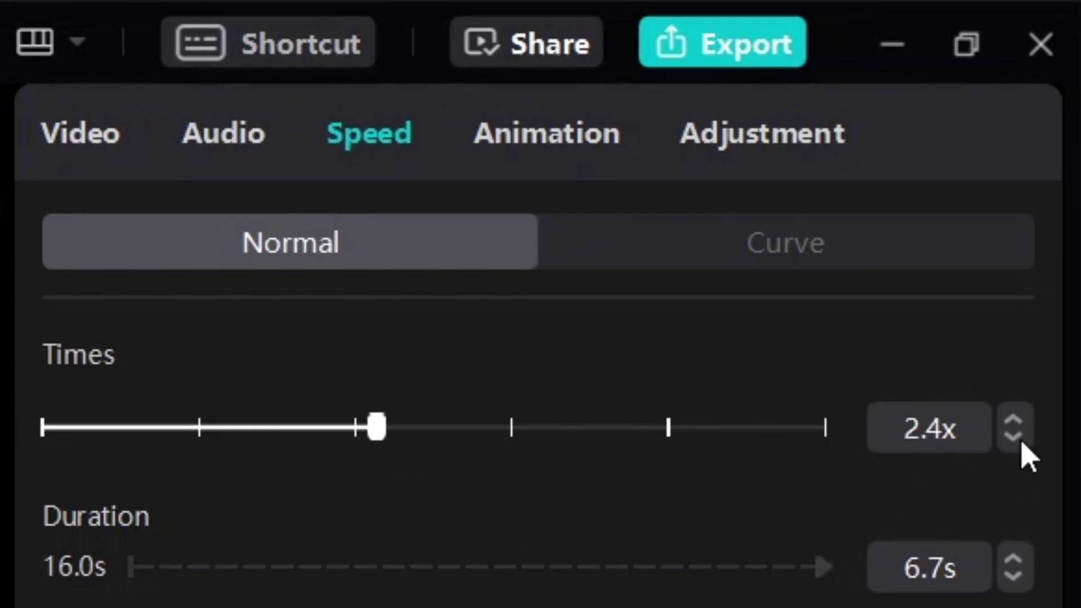
click(1017, 442)
click(1016, 444)
click(1016, 441)
click(1016, 441)
click(1017, 441)
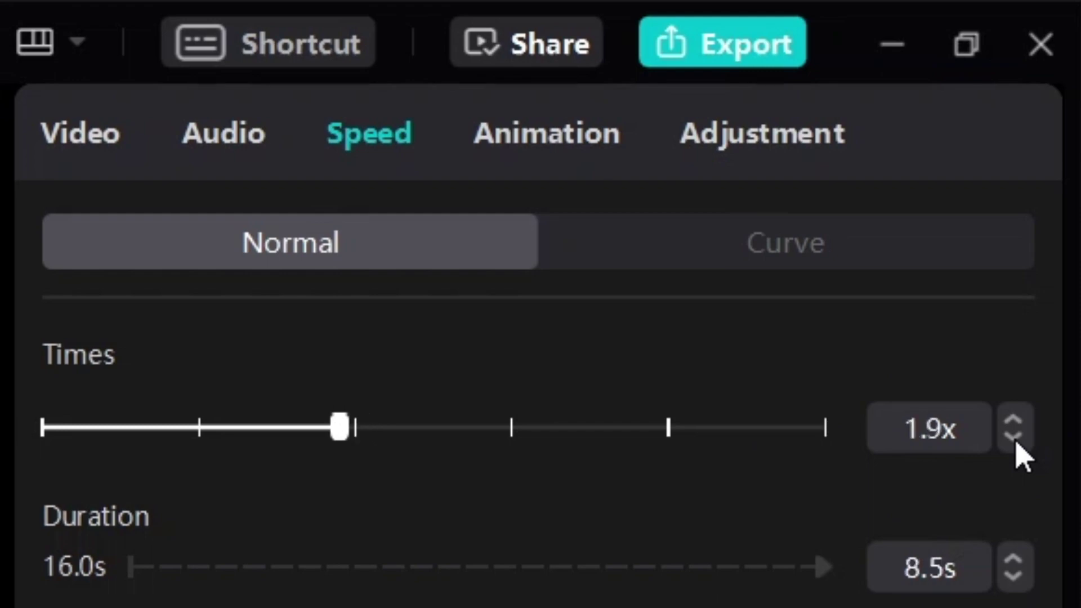
click(1016, 439)
click(1016, 439)
click(1016, 438)
click(1016, 431)
click(1016, 431)
click(1016, 430)
click(1016, 430)
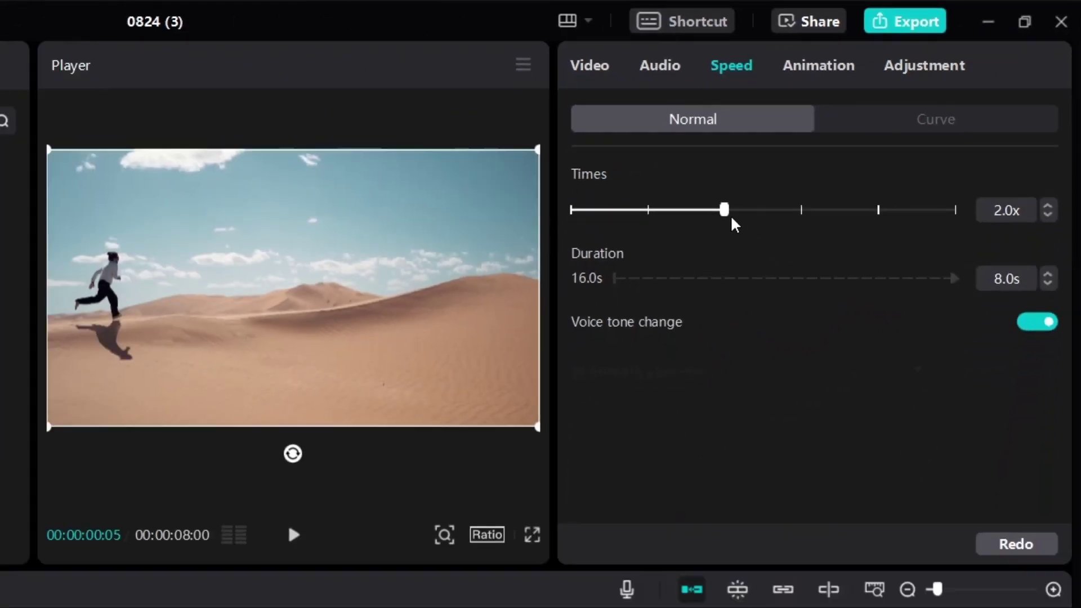
drag(653, 221, 646, 210)
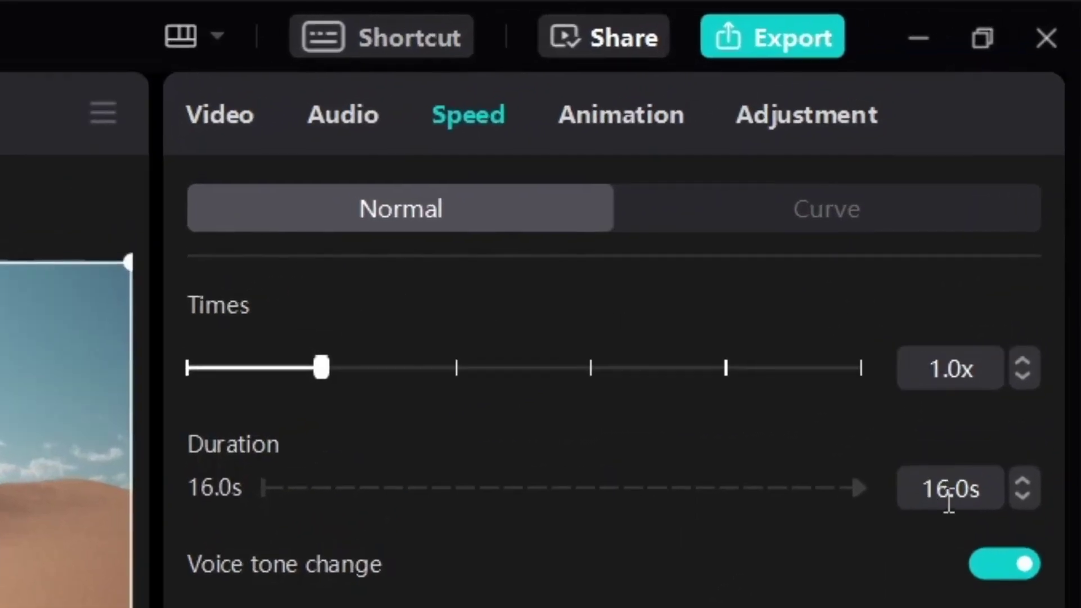
click(935, 495)
key(Delete)
text(5)
drag(953, 500, 971, 489)
text(5)
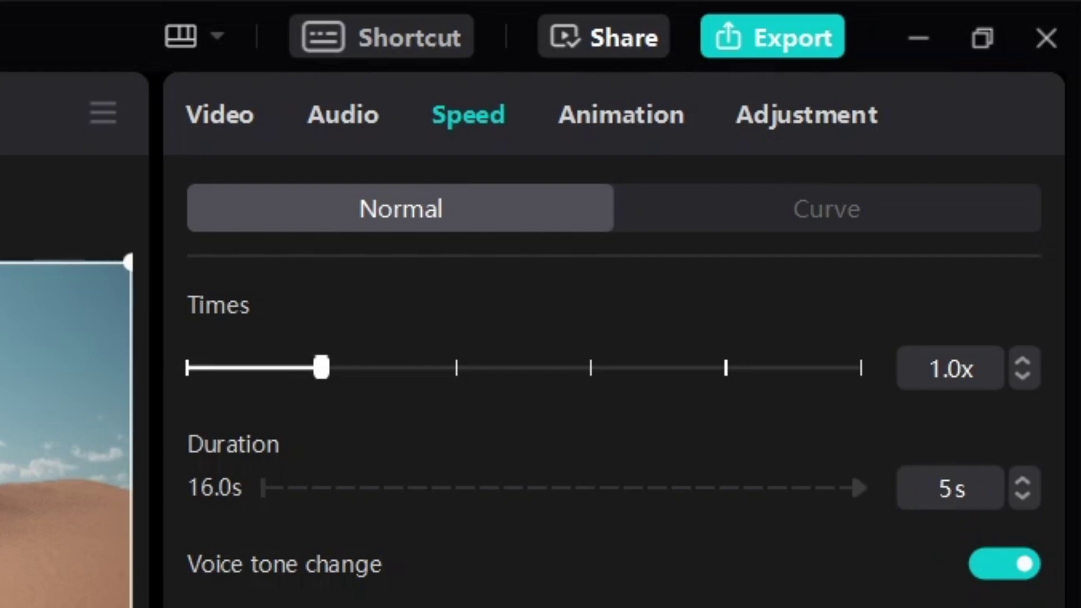
double_click(942, 495)
key(Return)
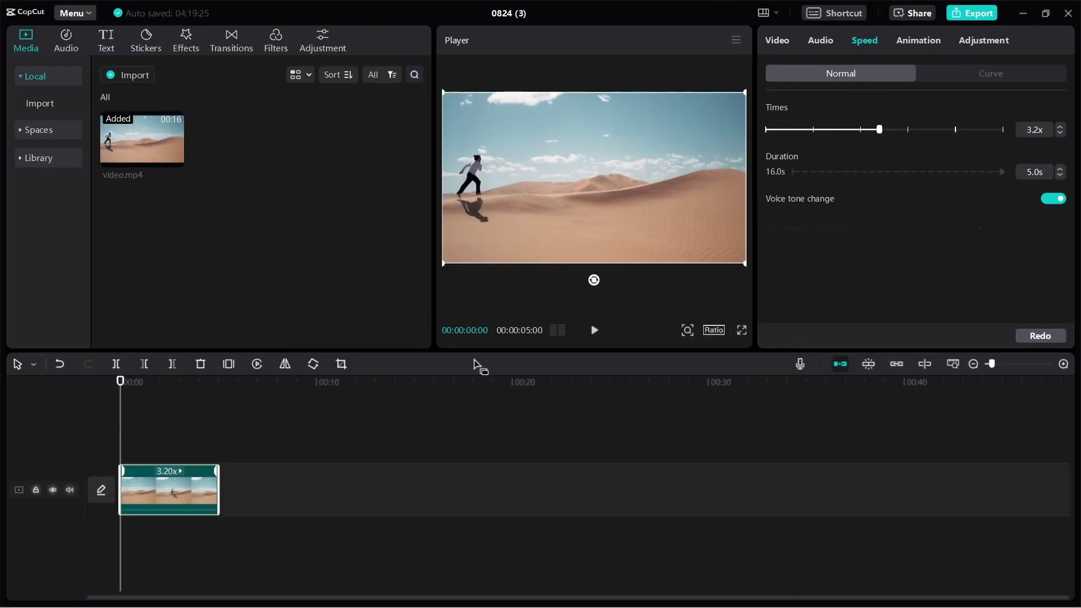
click(592, 334)
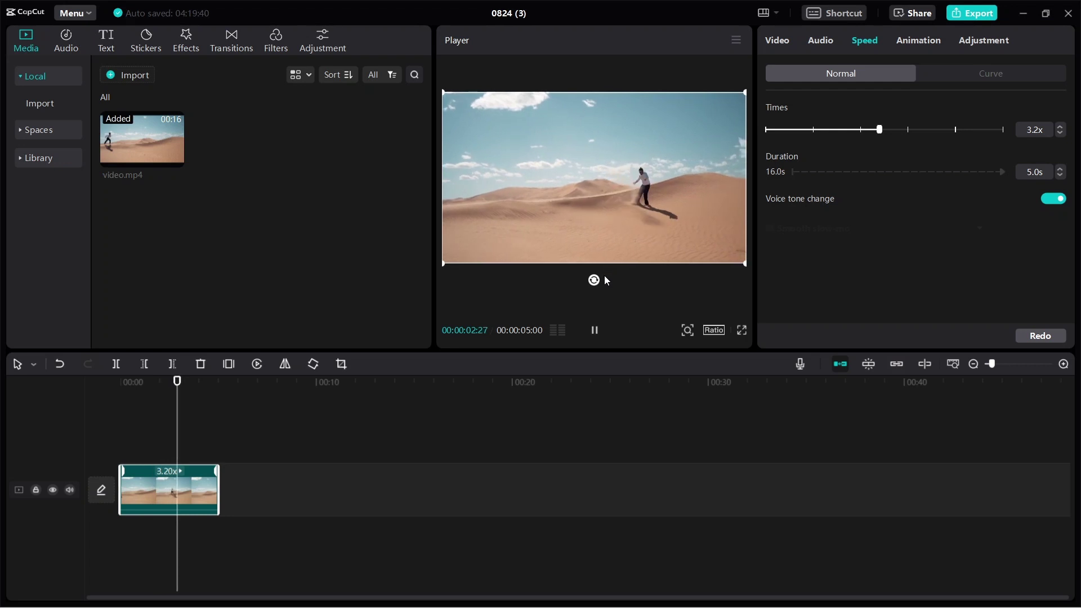
key(ctrl+z)
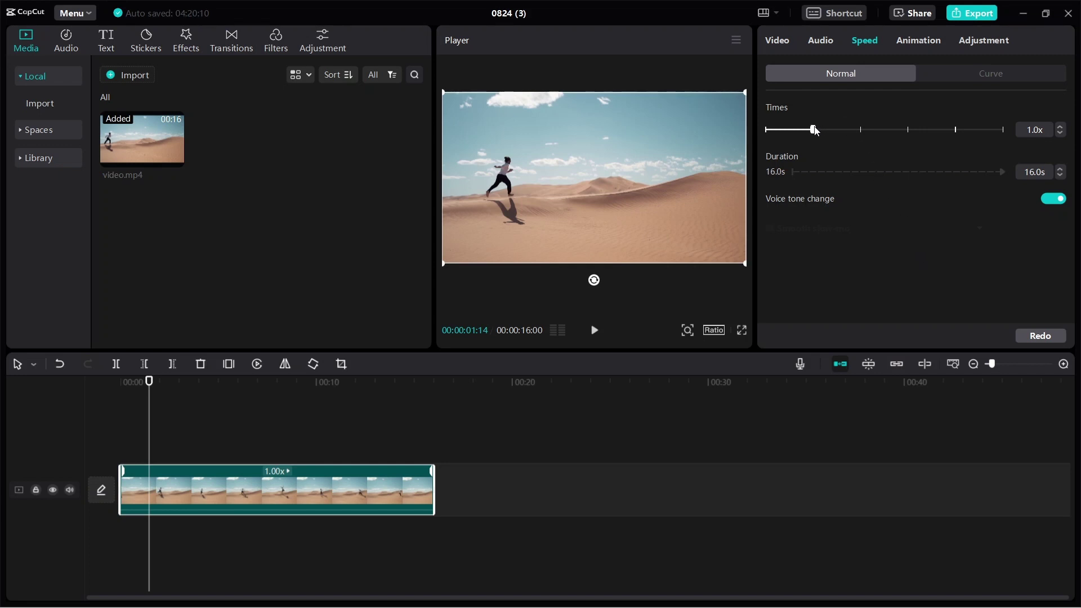
drag(924, 159, 909, 156)
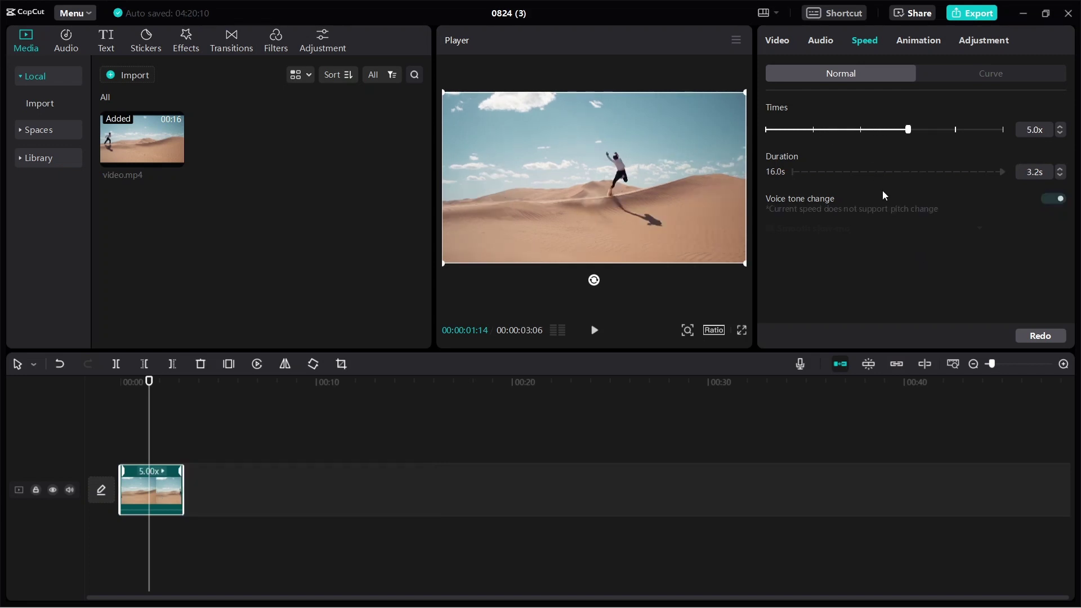
drag(150, 383, 31, 391)
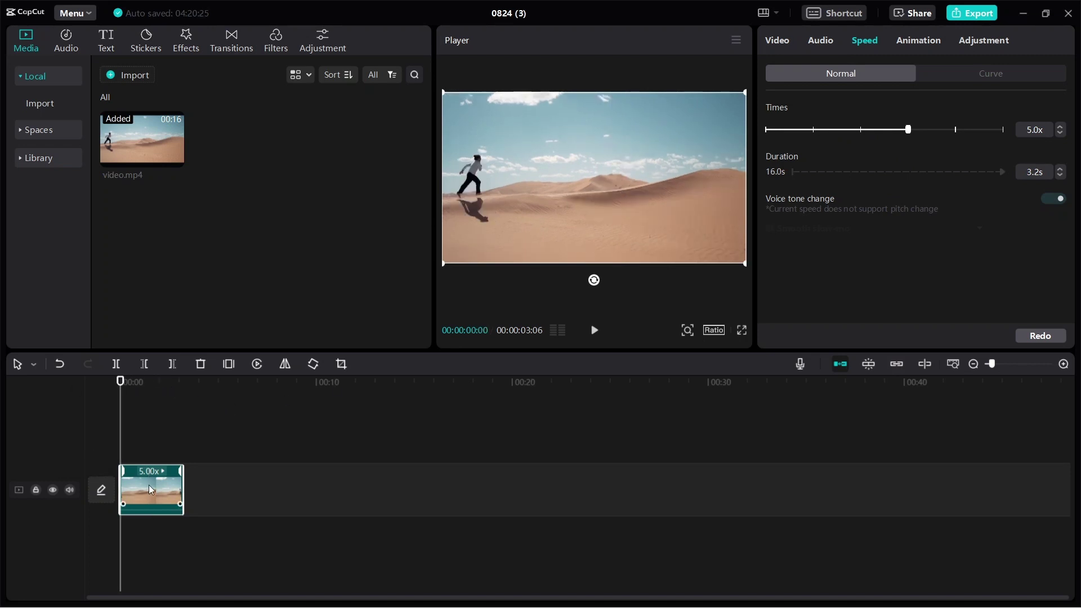
click(596, 331)
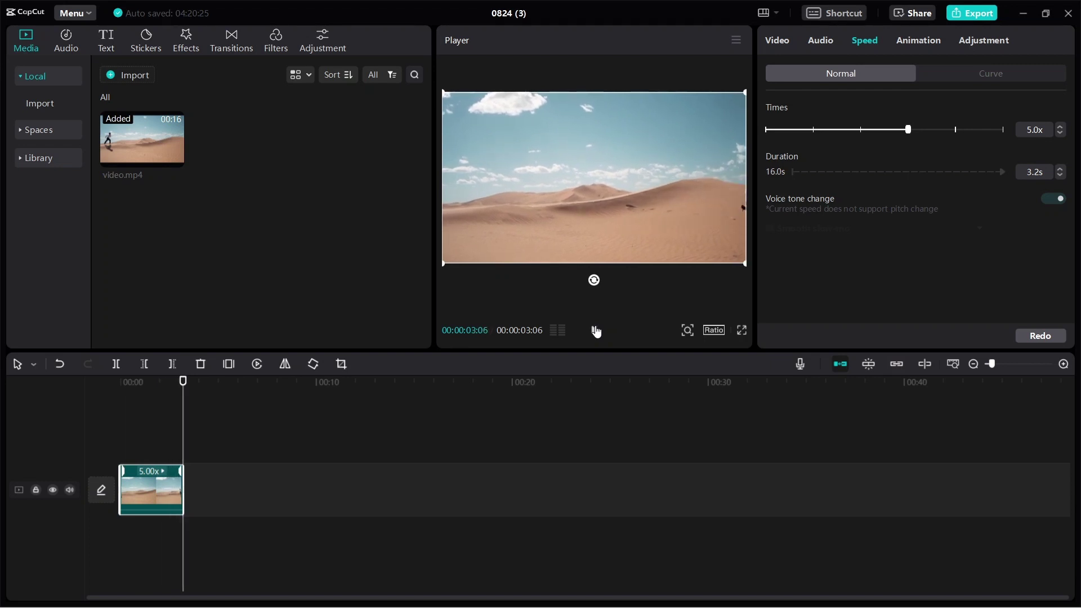
click(596, 330)
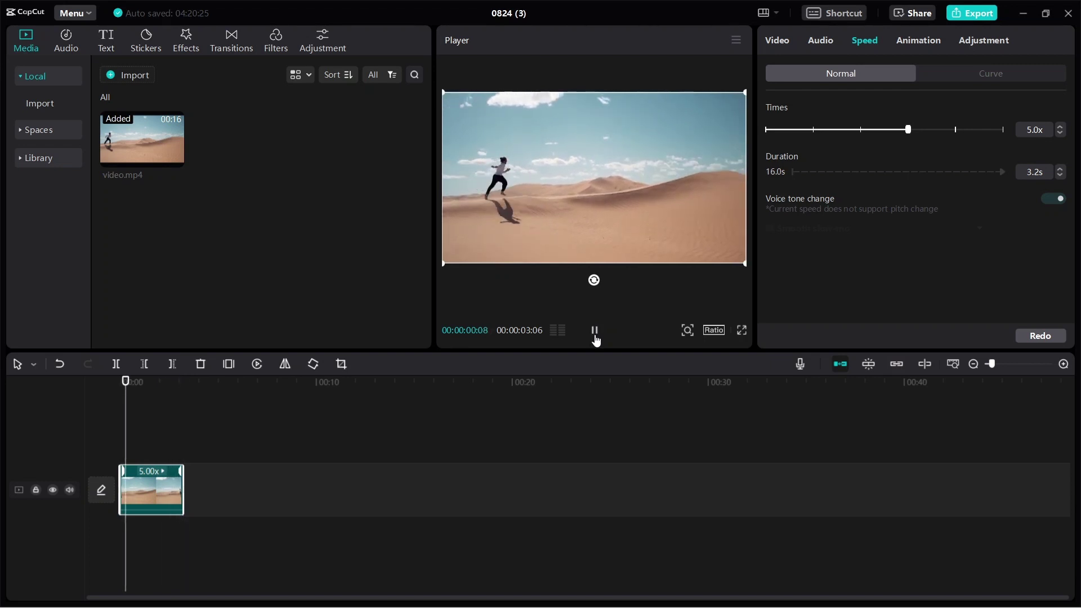
click(63, 363)
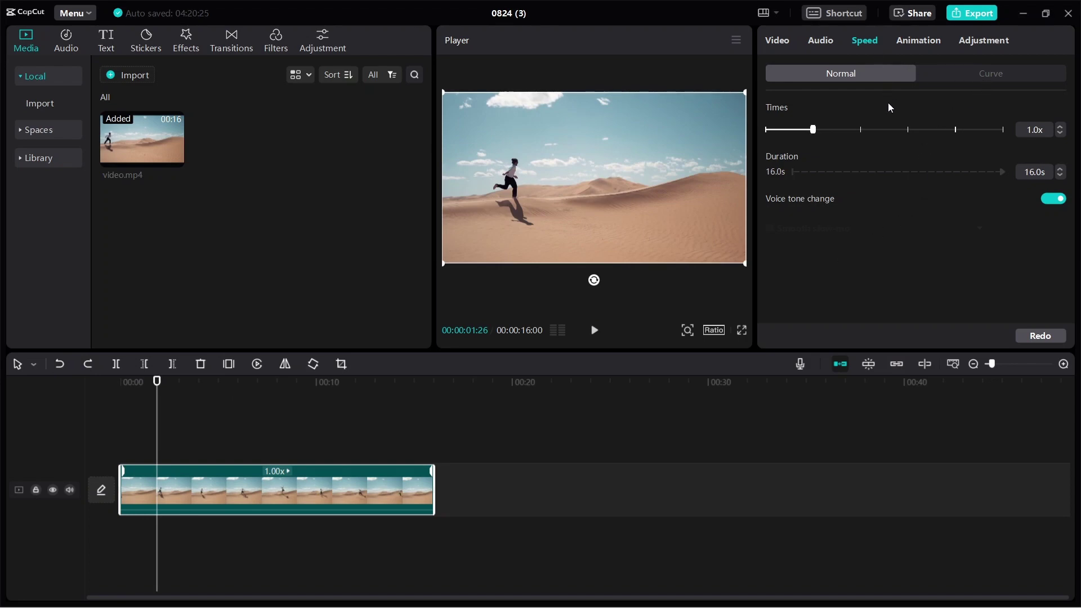
Nudge the speed back to 1.0x and show the Curve presets (Montage, Hero time, Bullet, Flash in)
drag(813, 131, 817, 132)
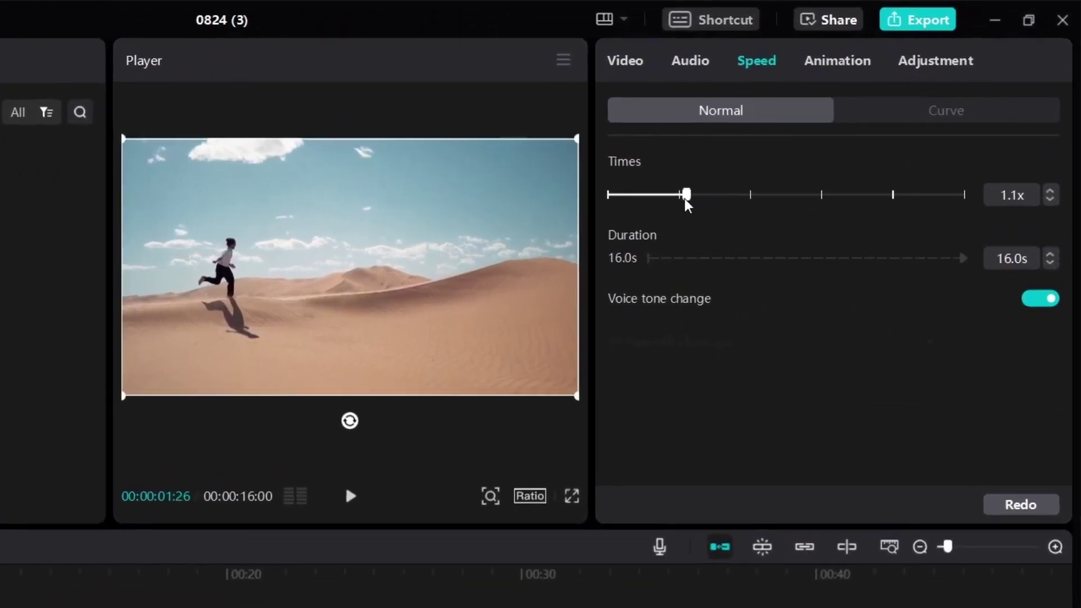
drag(685, 198, 683, 197)
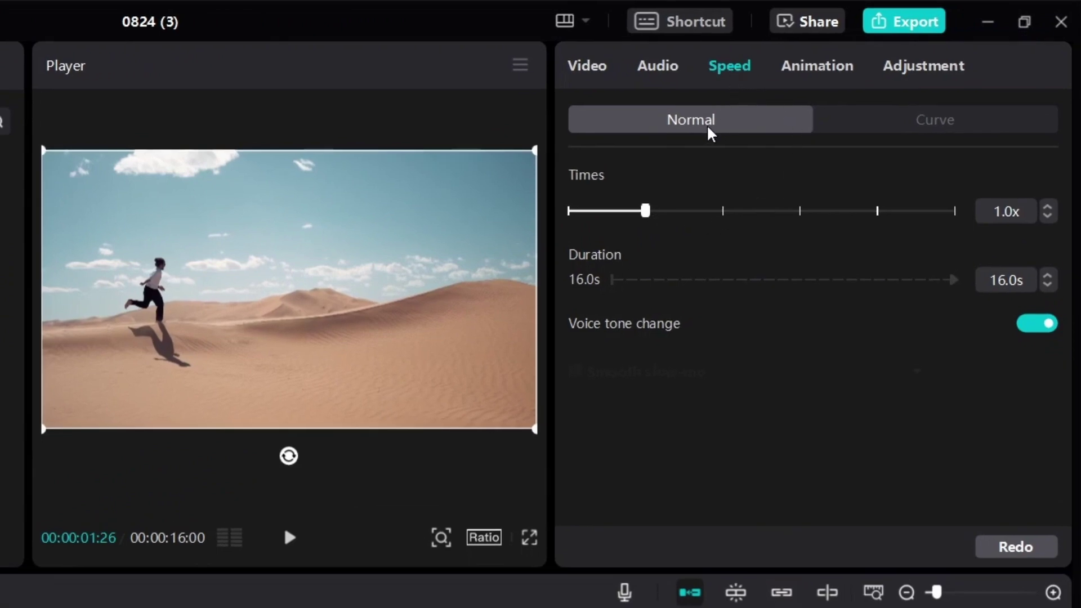
click(905, 123)
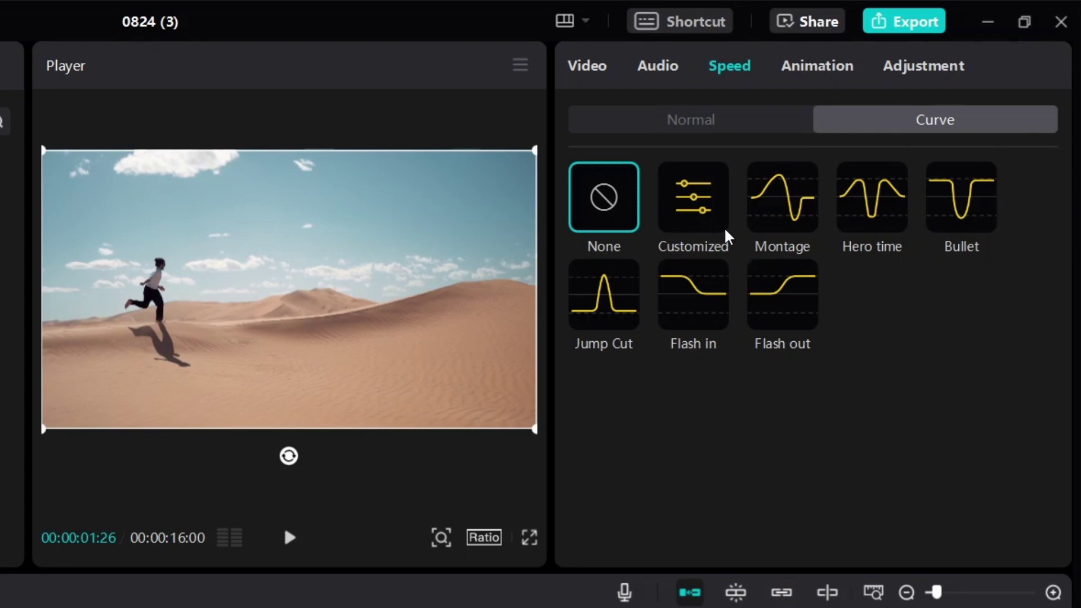
click(704, 218)
scroll(1067, 296, down, 1)
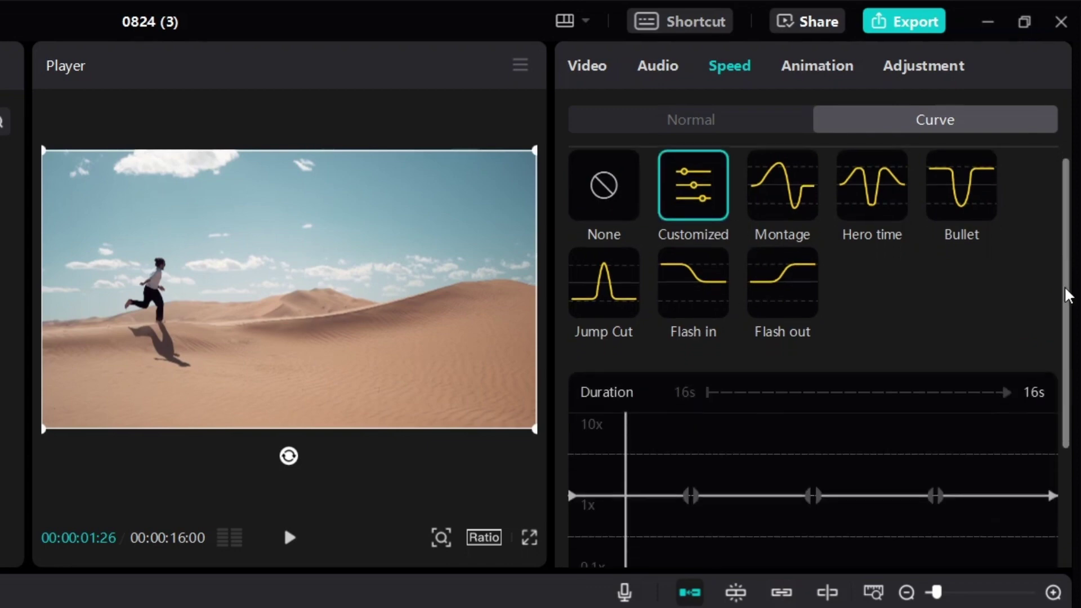
drag(1067, 296, 1069, 362)
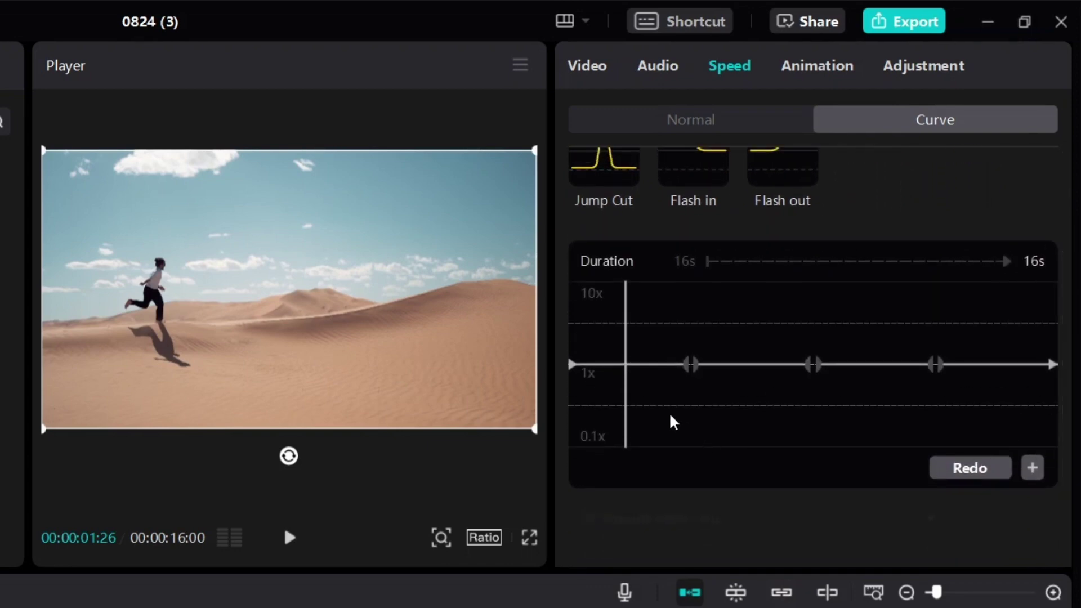
drag(625, 411, 524, 408)
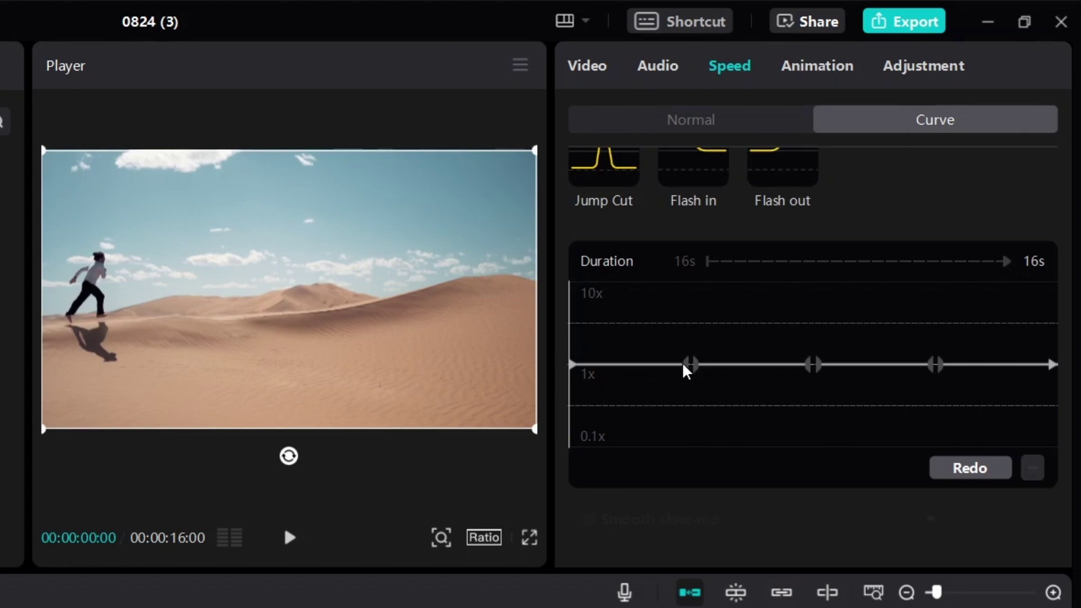
drag(591, 335, 685, 356)
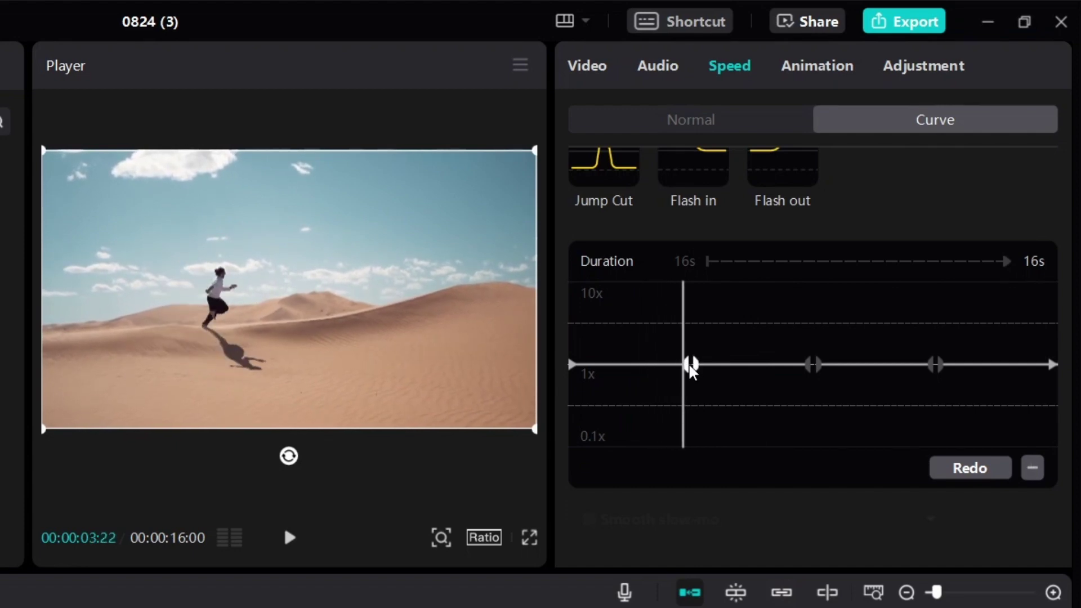
Raise the first curve point to about 10x and preview the 10-second ramped clip
drag(692, 372, 683, 304)
click(570, 370)
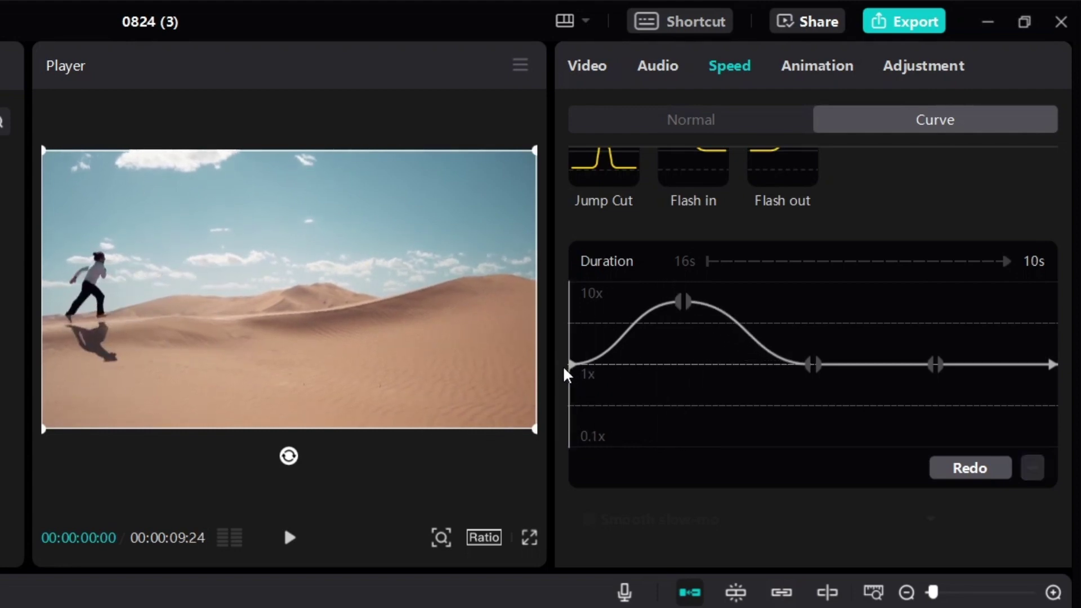
drag(638, 360, 819, 405)
click(297, 539)
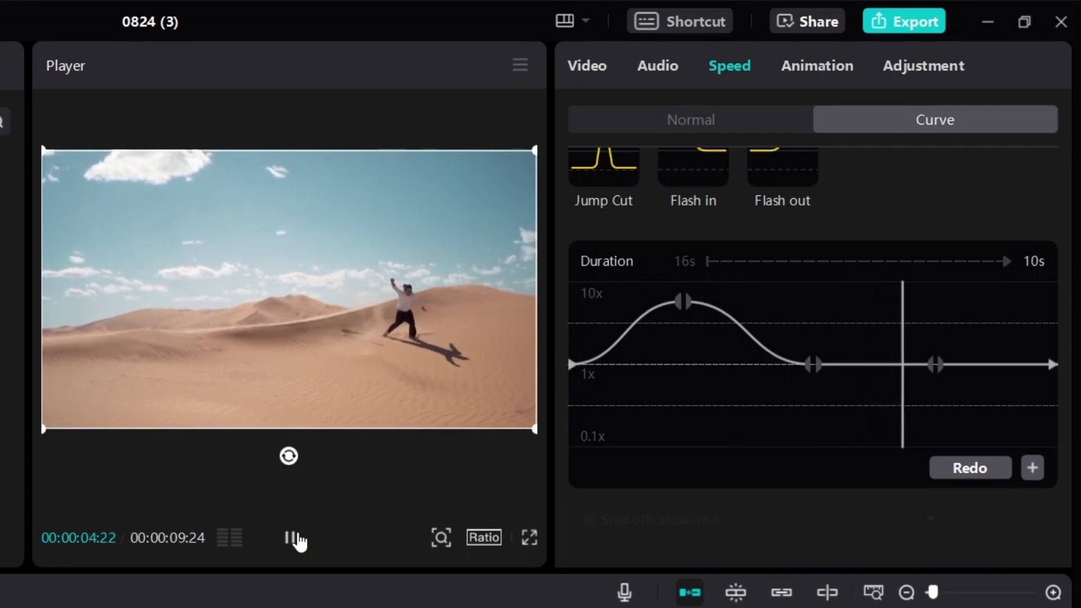
click(298, 539)
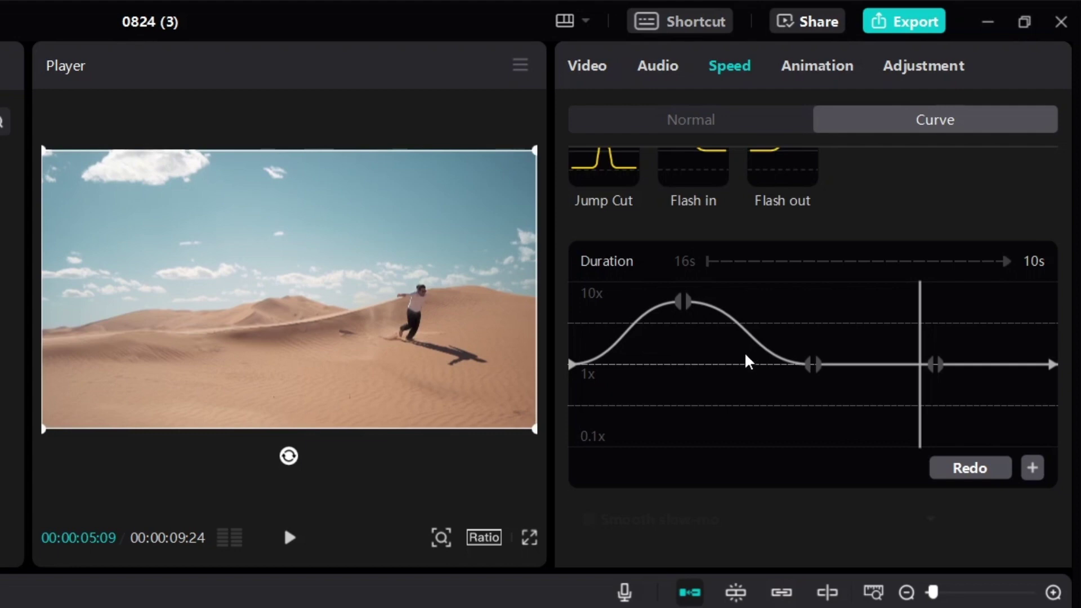
scroll(746, 361, down, 1)
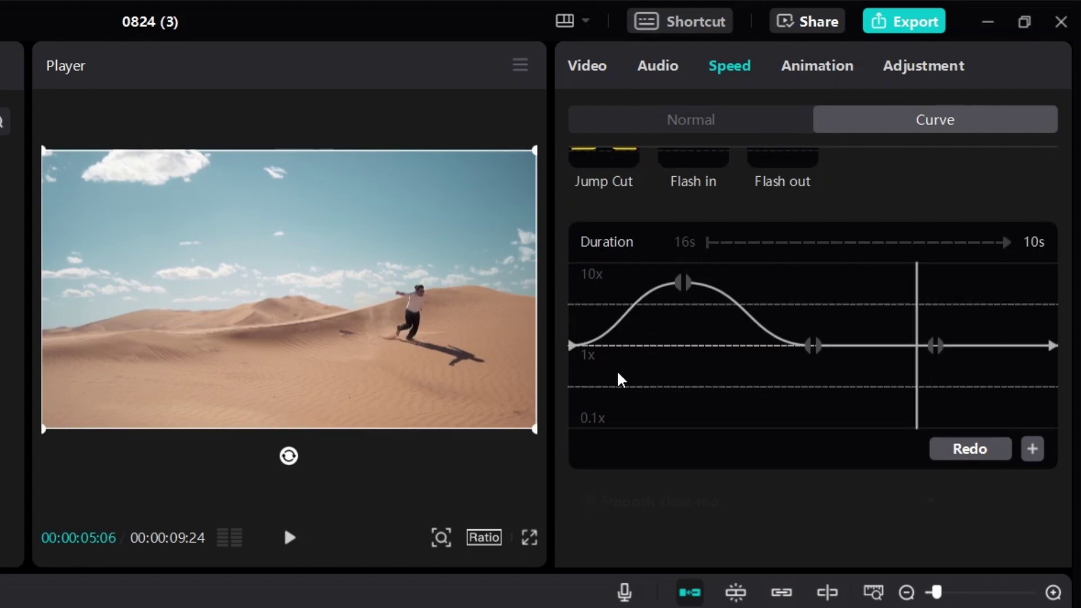
Shift the speed peak earlier and add a new point on the rising ramp pulled down to 1x
click(640, 355)
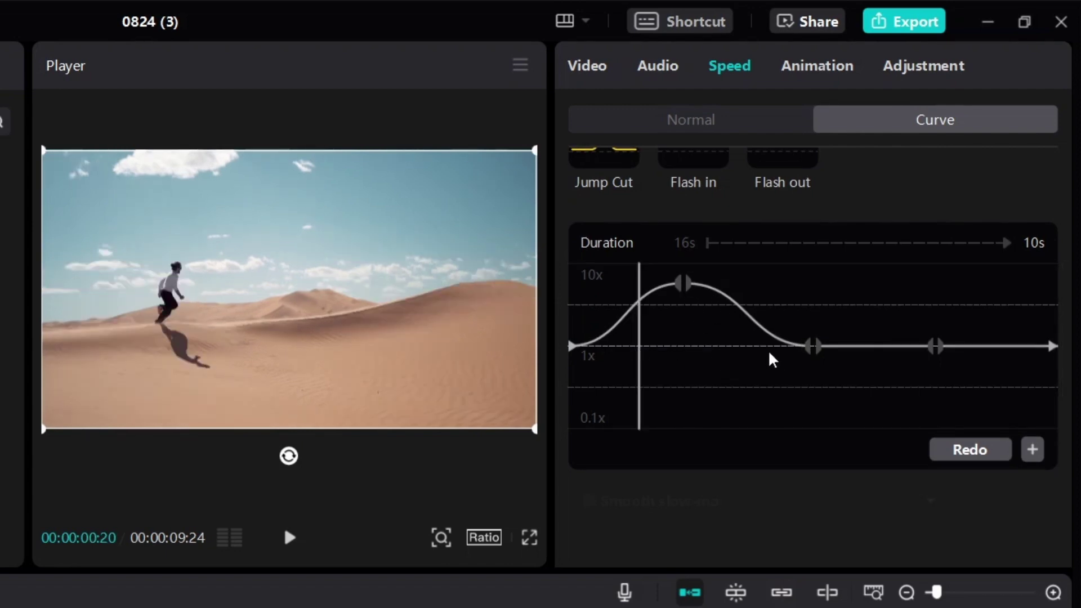
drag(811, 346, 748, 346)
click(601, 353)
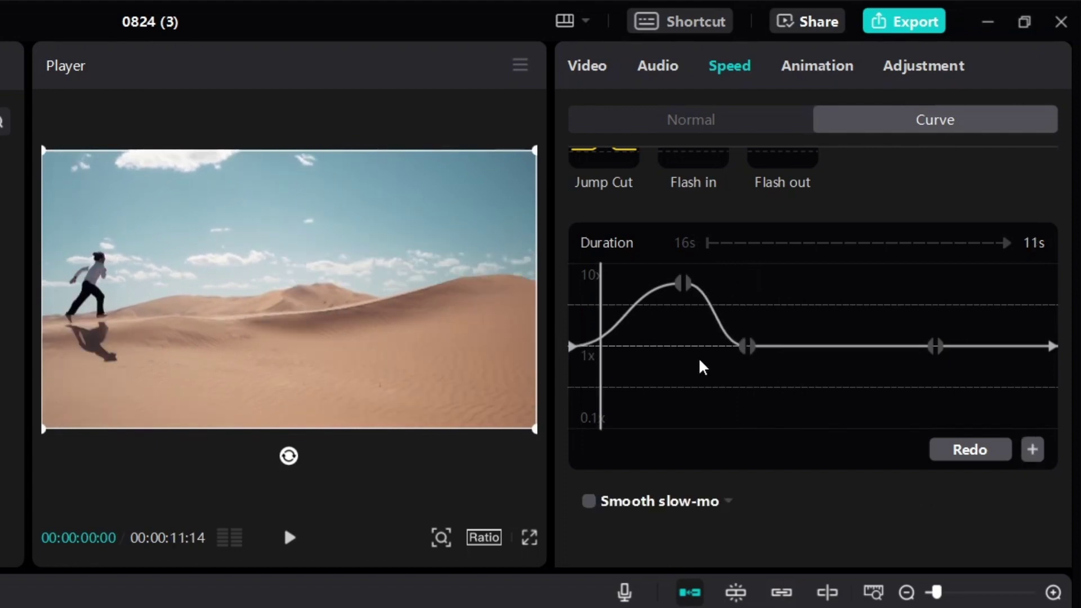
click(650, 318)
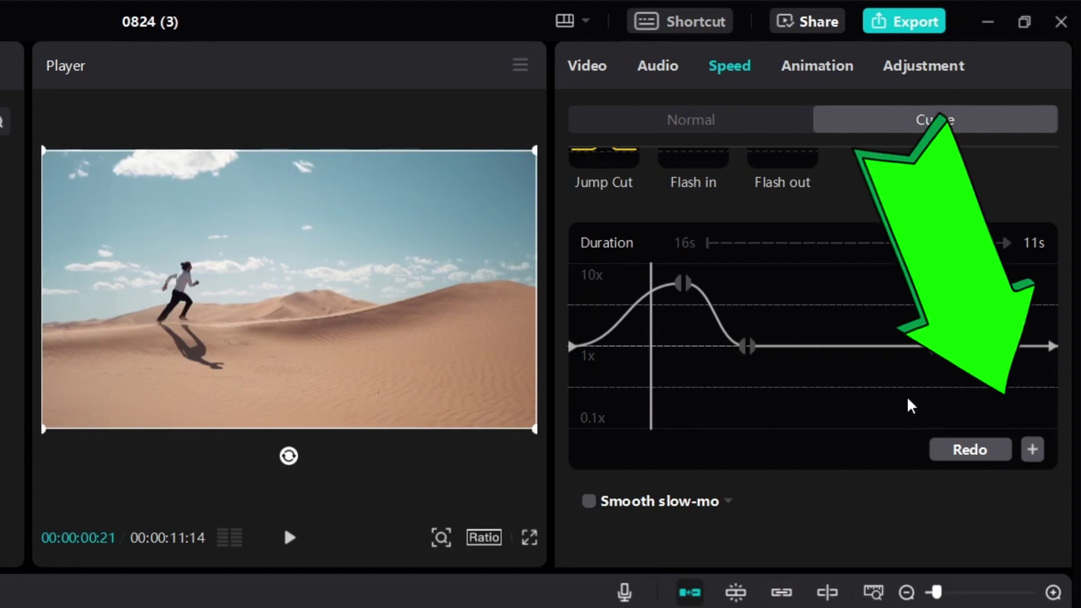
click(1032, 449)
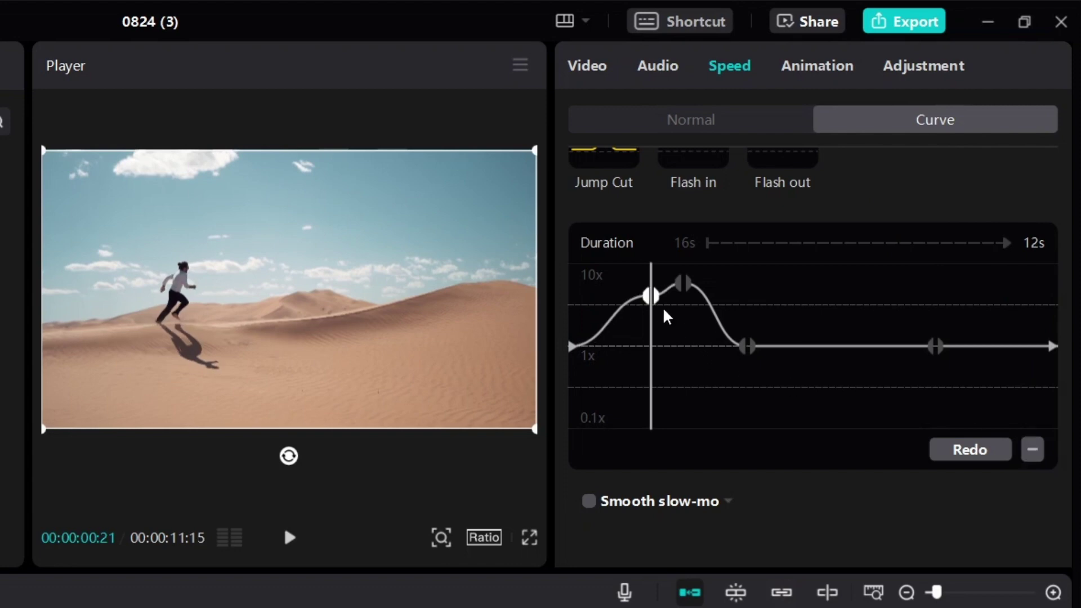
drag(651, 296, 617, 349)
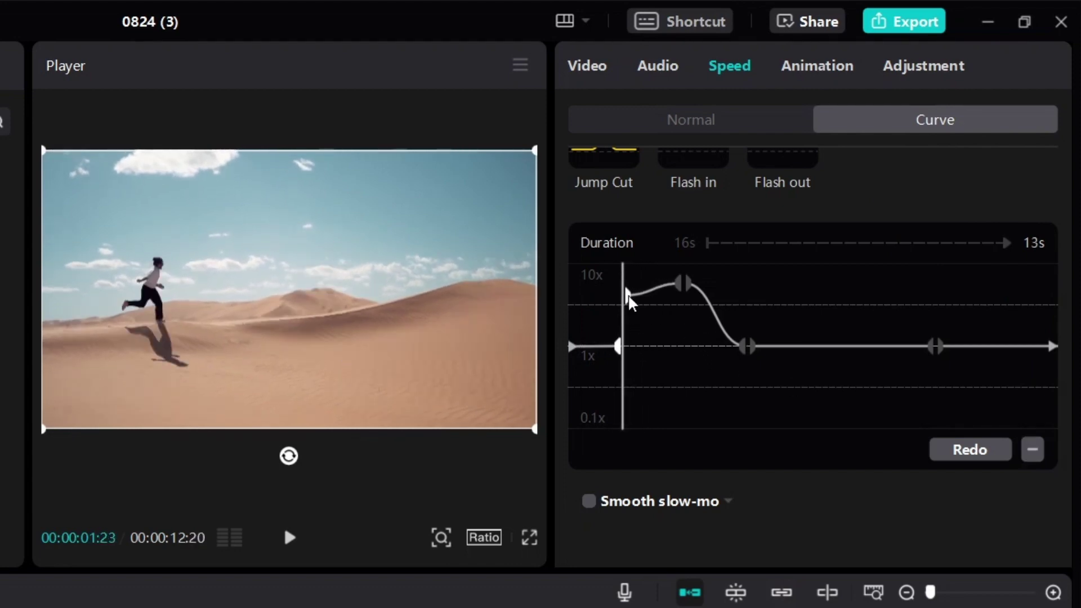
Pull another point to 1x and move the ramp points inward to narrow the 10x peak
click(637, 315)
click(643, 360)
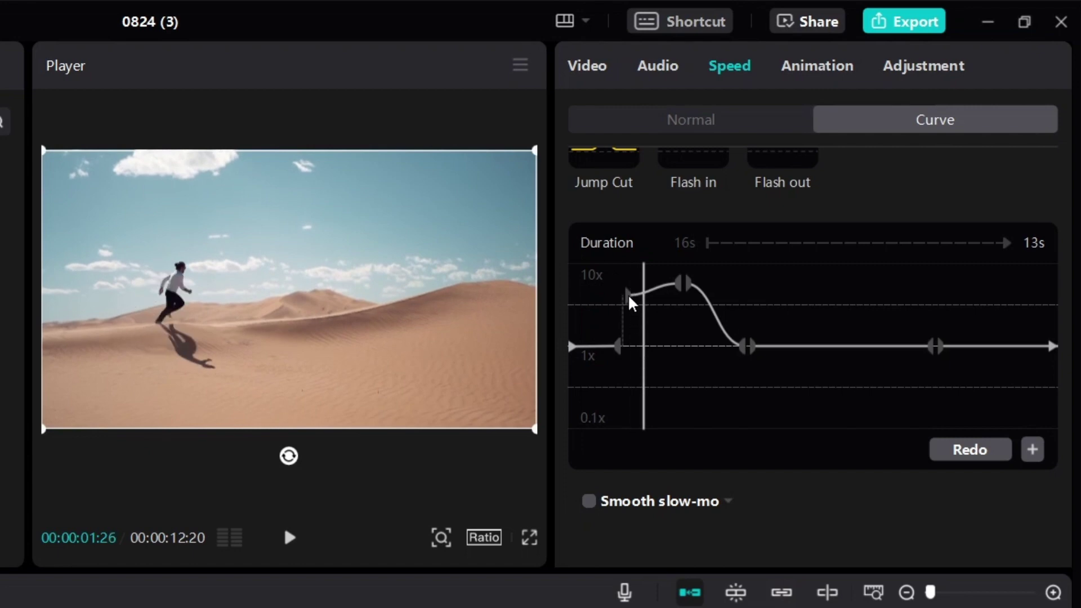
drag(629, 303, 656, 356)
drag(641, 347, 637, 347)
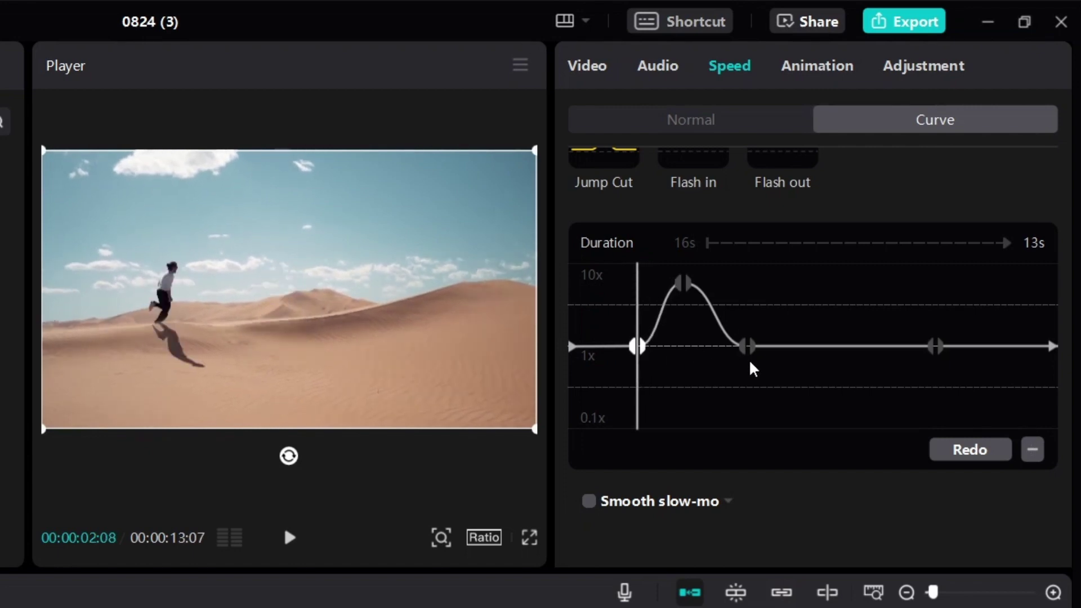
drag(742, 348, 716, 347)
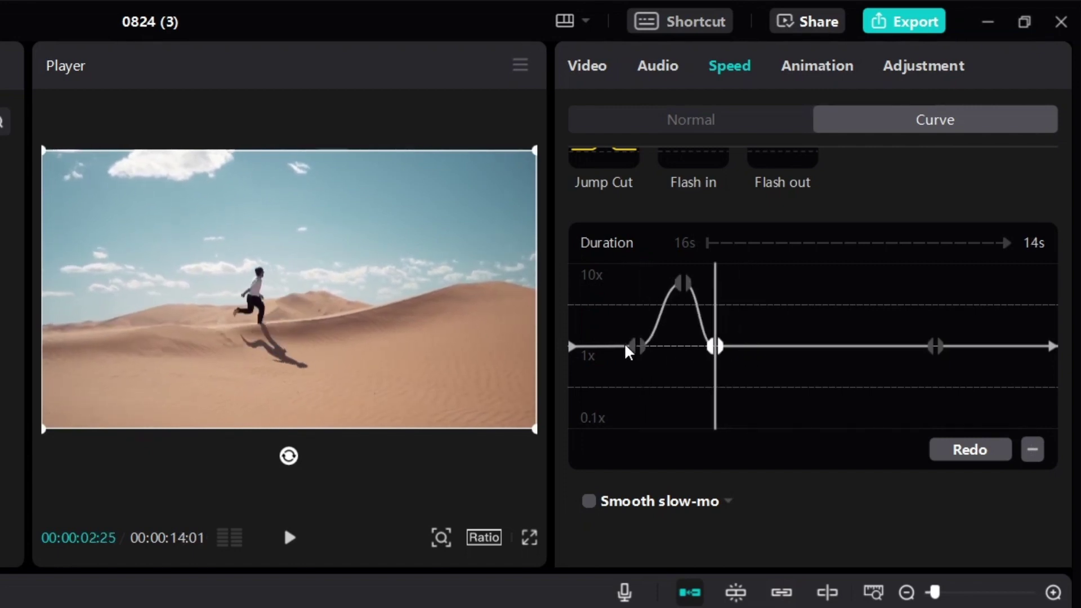
click(586, 333)
drag(587, 337, 548, 340)
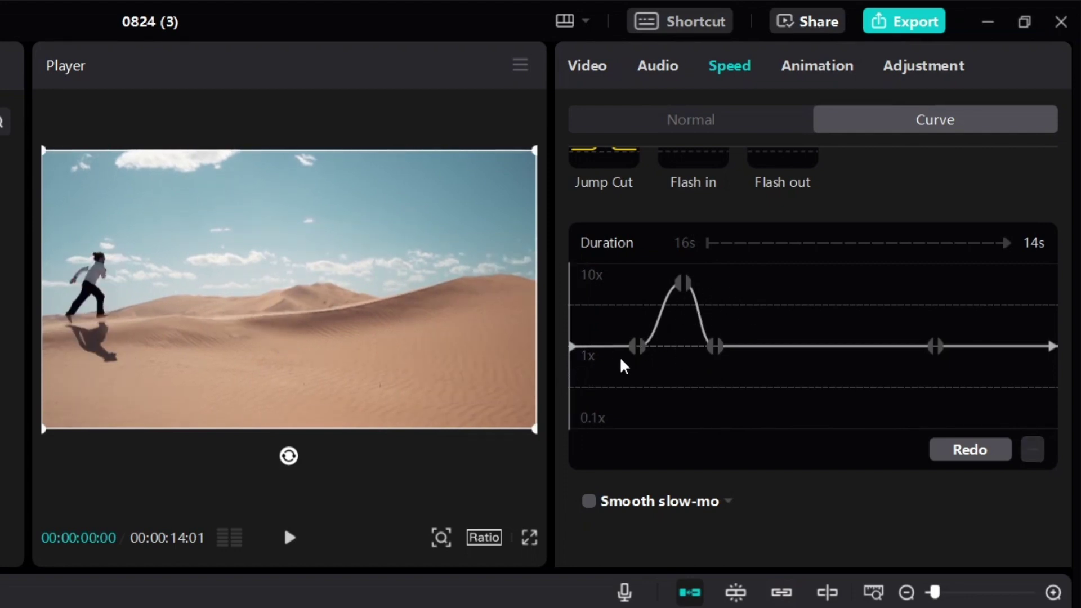
Move the peak's right ramp point and the peak later, lower it, and preview the result
click(290, 541)
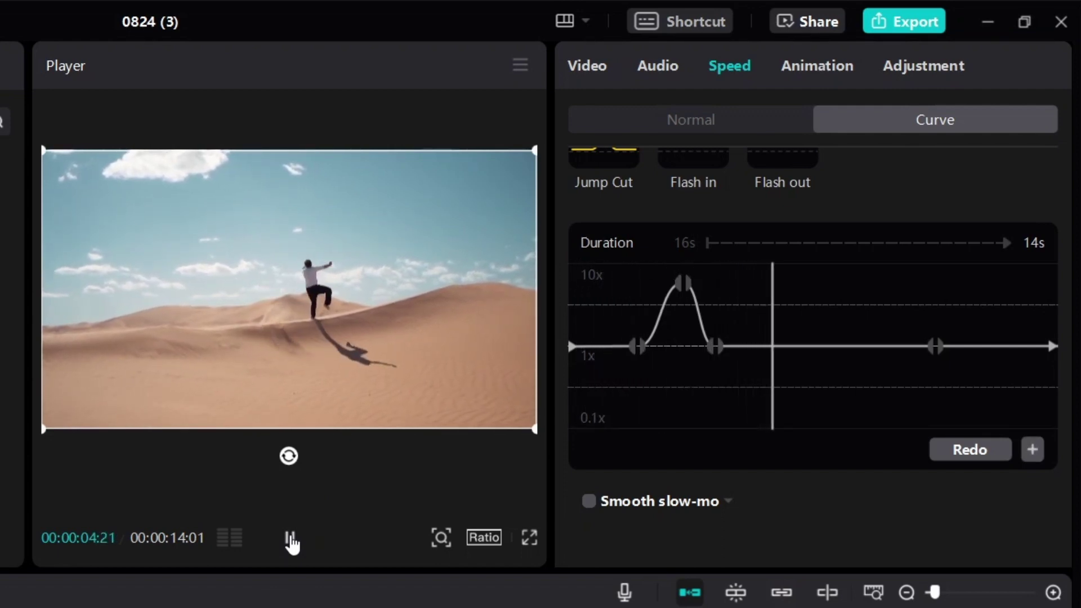
click(291, 541)
drag(715, 346, 768, 346)
click(761, 342)
drag(689, 281, 707, 312)
drag(701, 274, 702, 311)
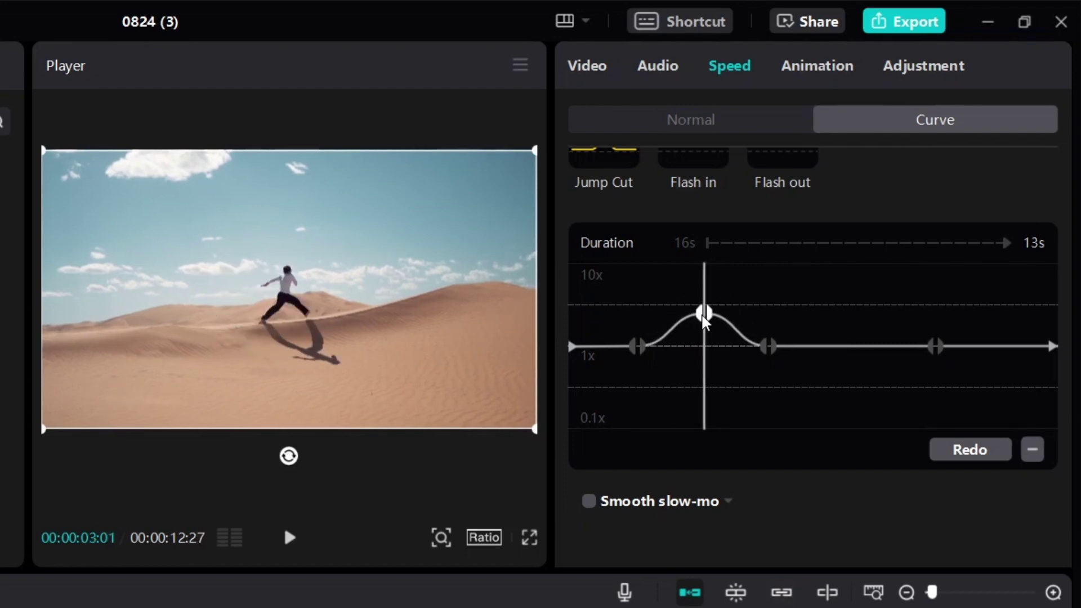
drag(650, 344, 550, 364)
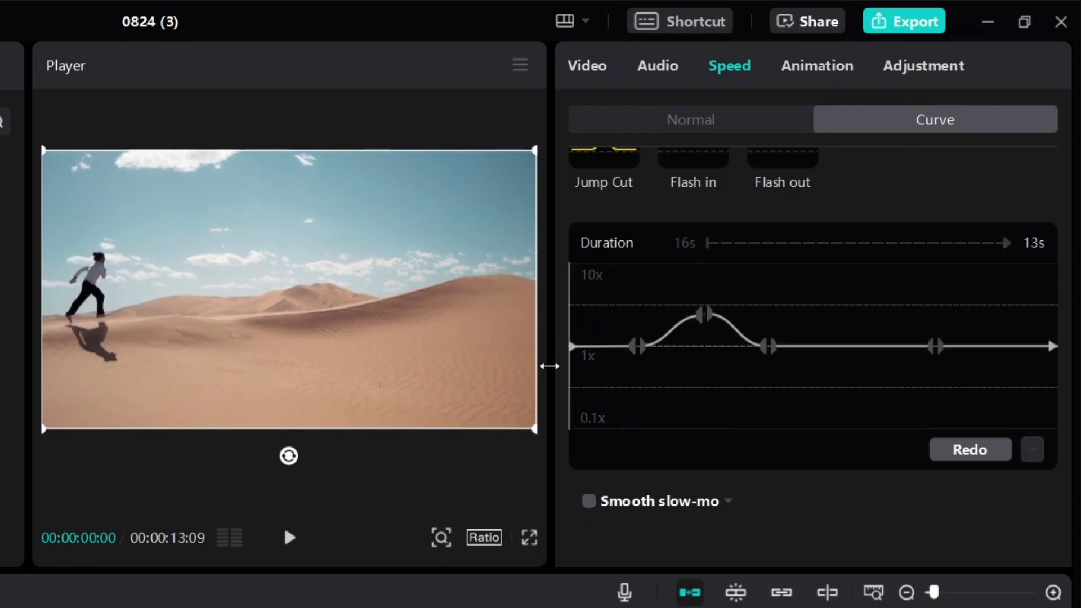
click(291, 539)
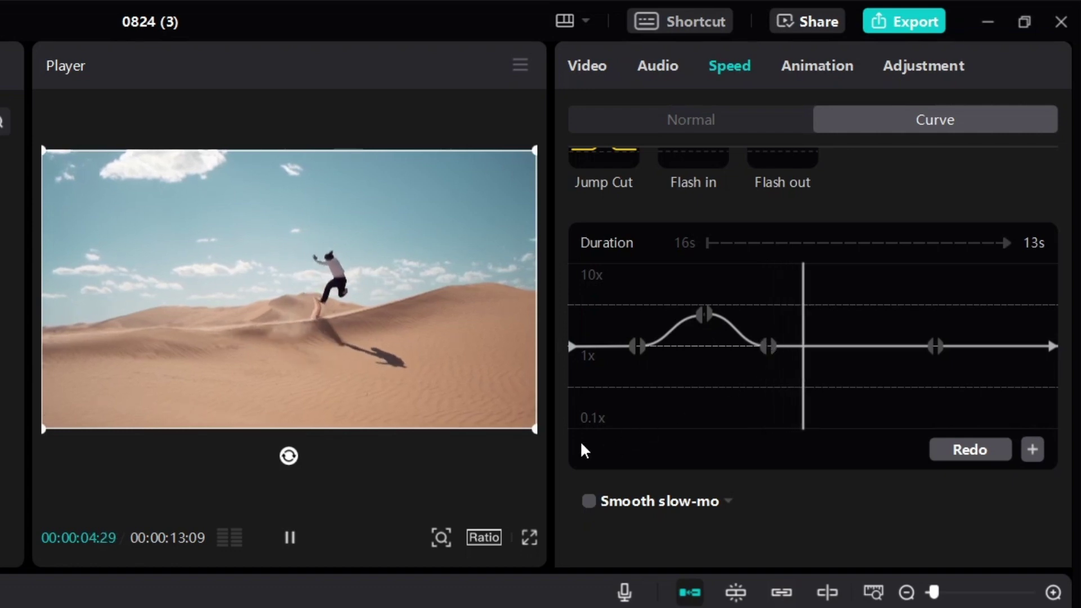
click(289, 538)
Lift the peak points back to 10x for a smoother bump and add a speed point later on
click(705, 313)
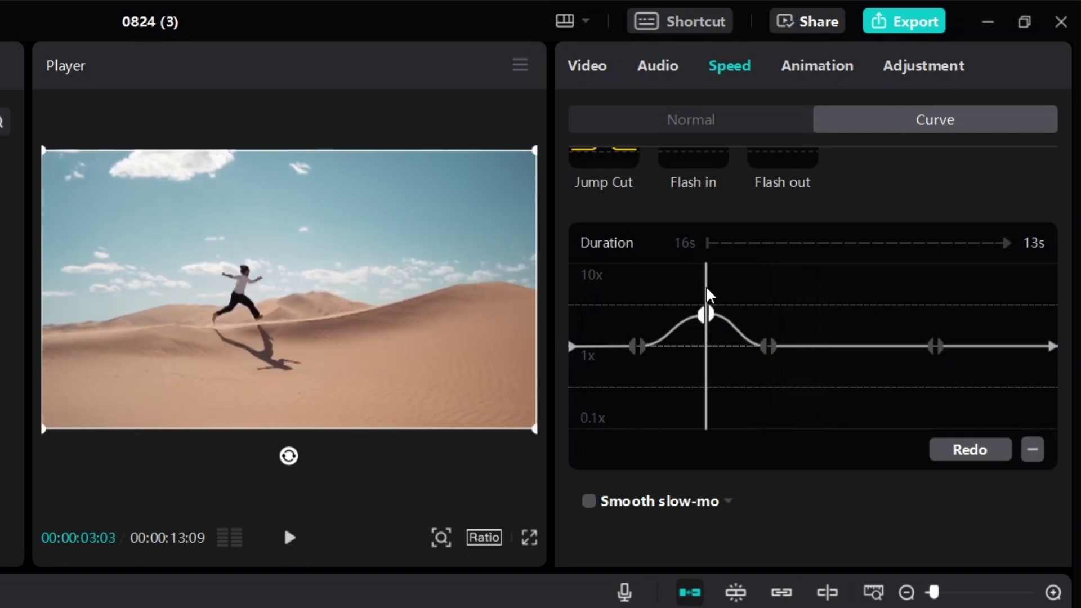
drag(705, 313, 696, 272)
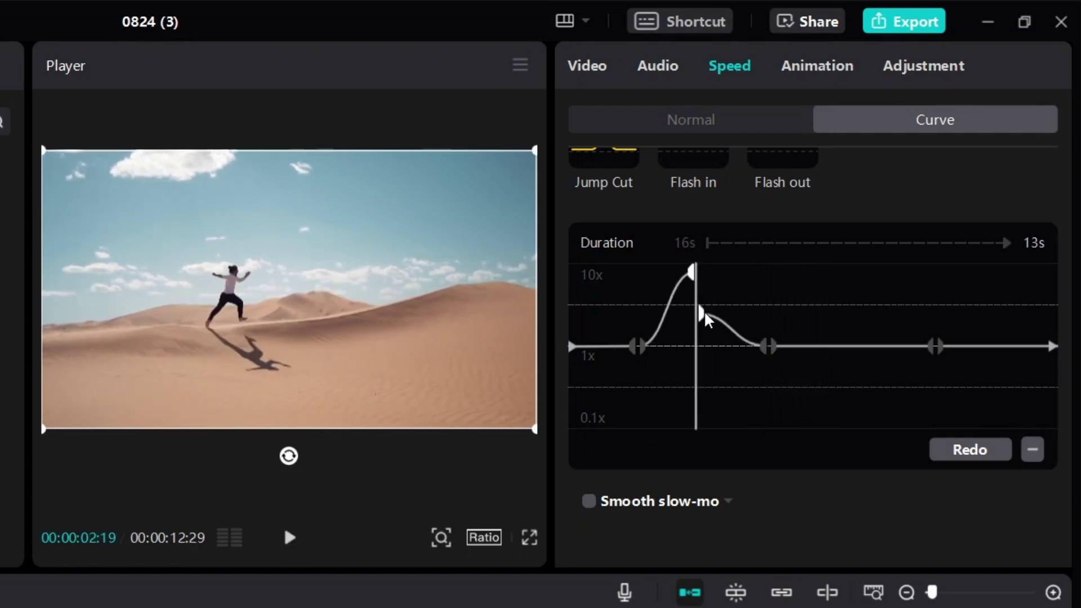
click(704, 310)
click(698, 282)
drag(703, 315, 705, 265)
drag(880, 323, 842, 319)
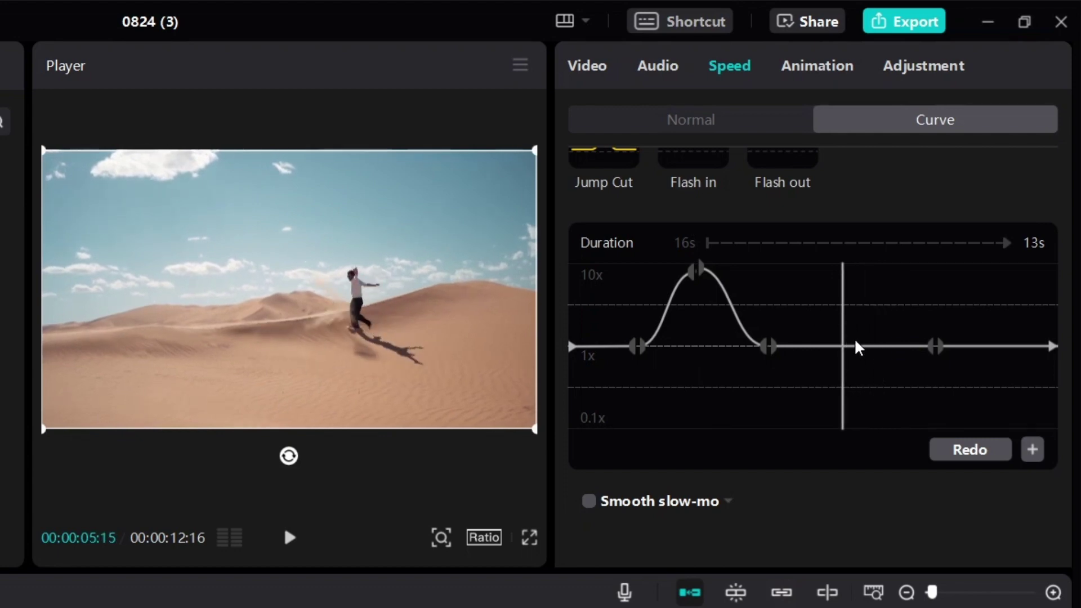
click(1034, 449)
Add a speed point past the first peak and raise it into a second 10x peak
drag(875, 332, 883, 269)
click(1032, 449)
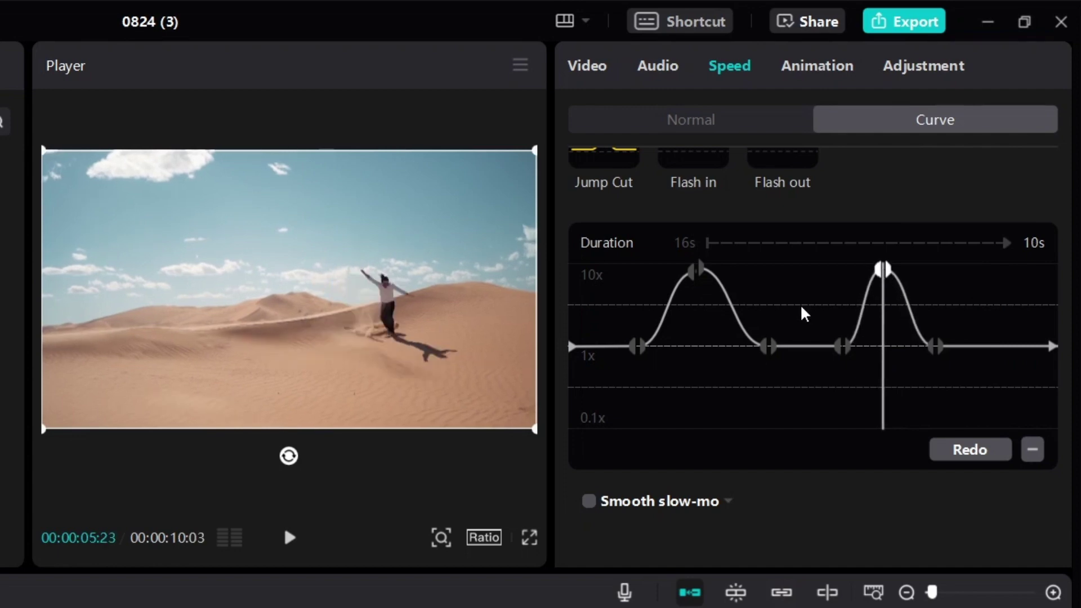
click(800, 307)
drag(803, 325, 934, 333)
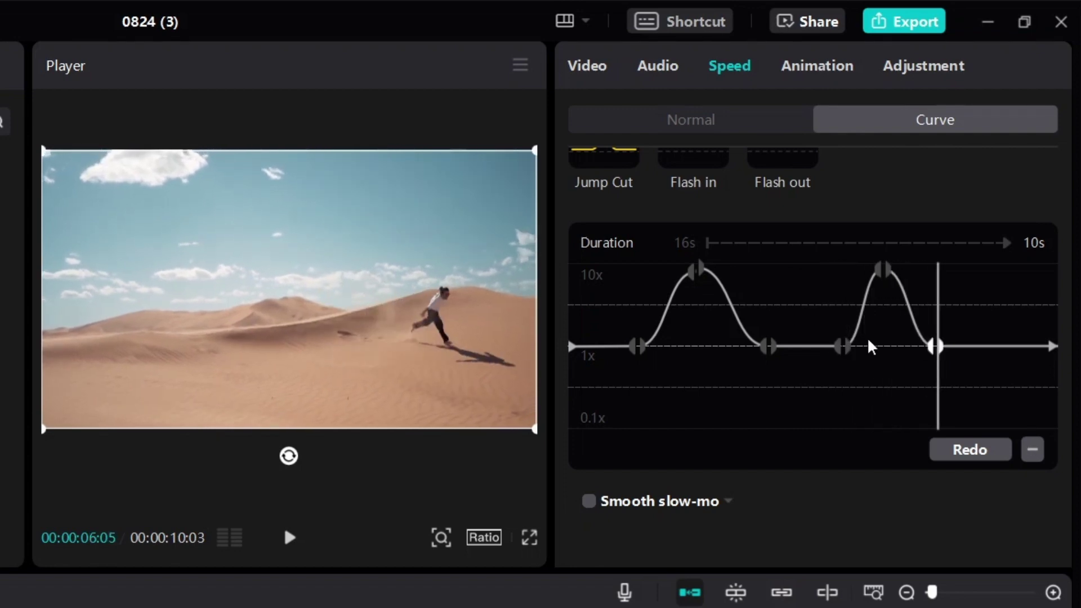
drag(837, 336, 807, 336)
Preview the second peak, then move the last point and the peak later, making the clip 8s
click(293, 538)
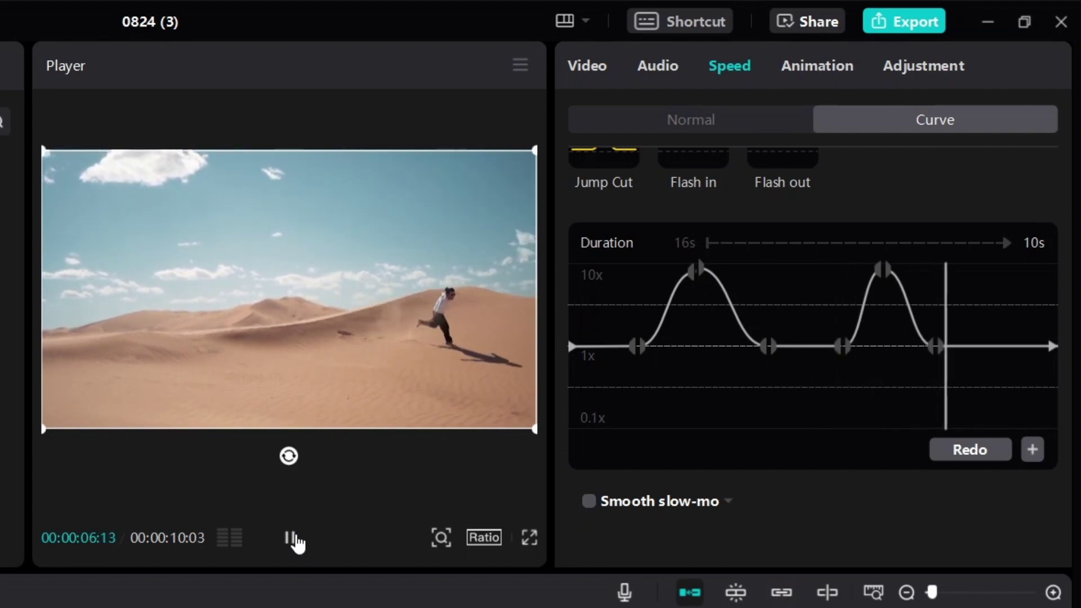
click(293, 538)
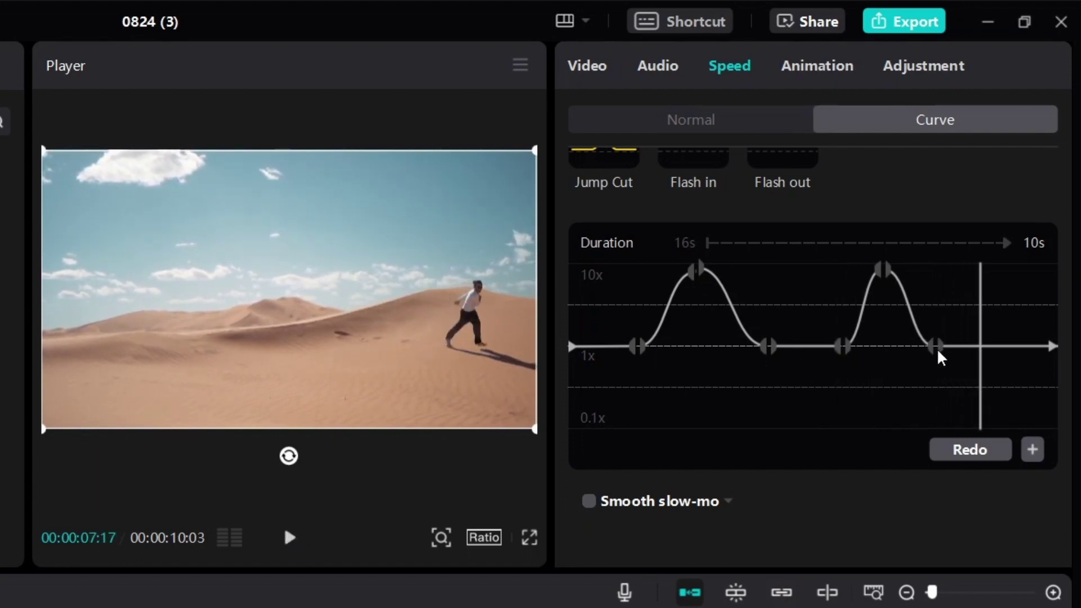
drag(937, 348, 1000, 345)
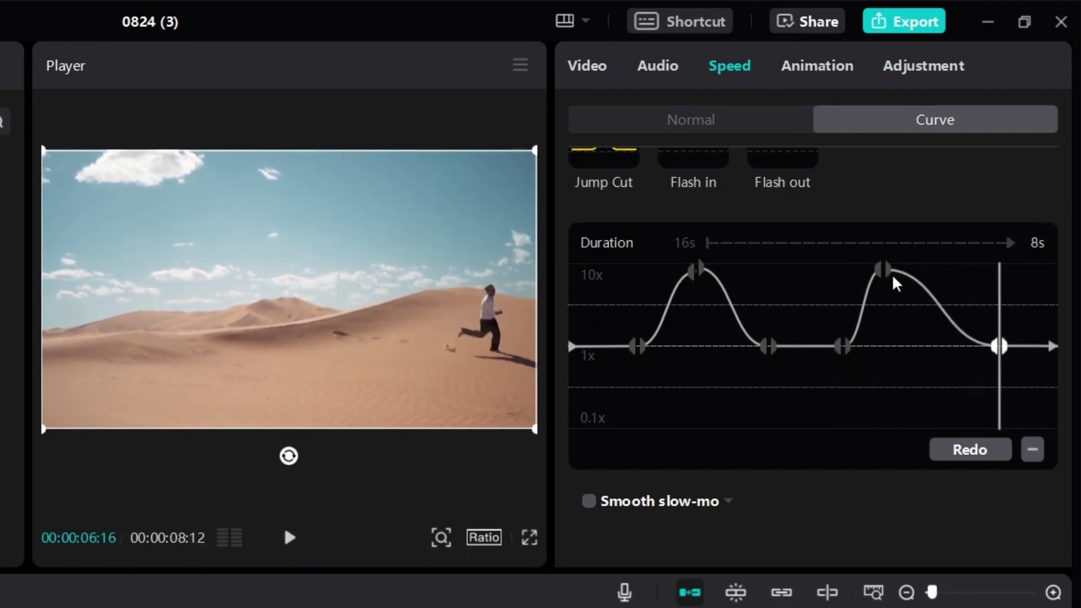
drag(893, 275, 916, 272)
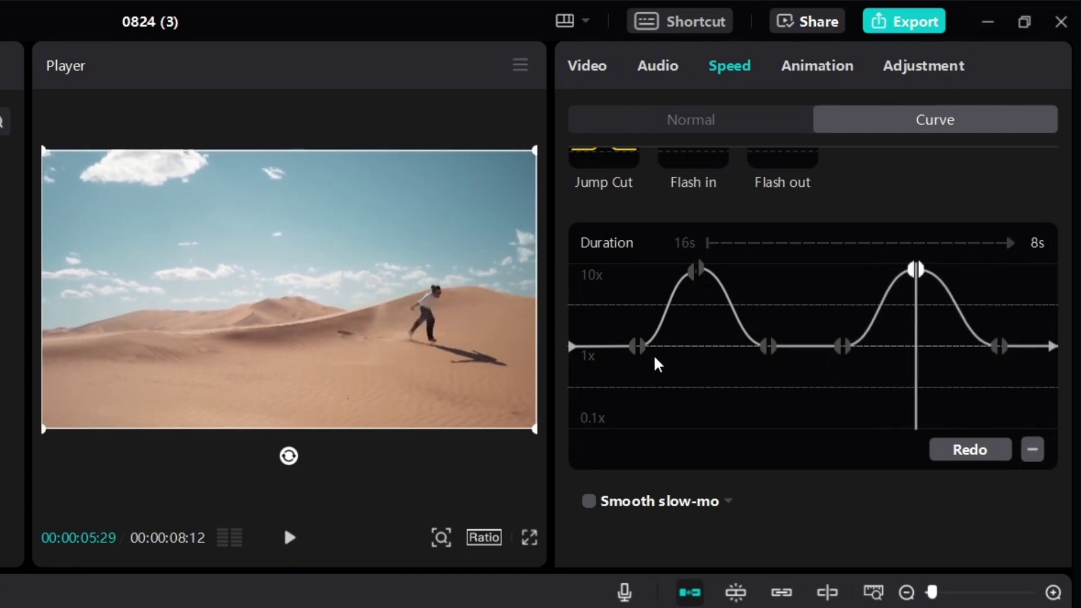